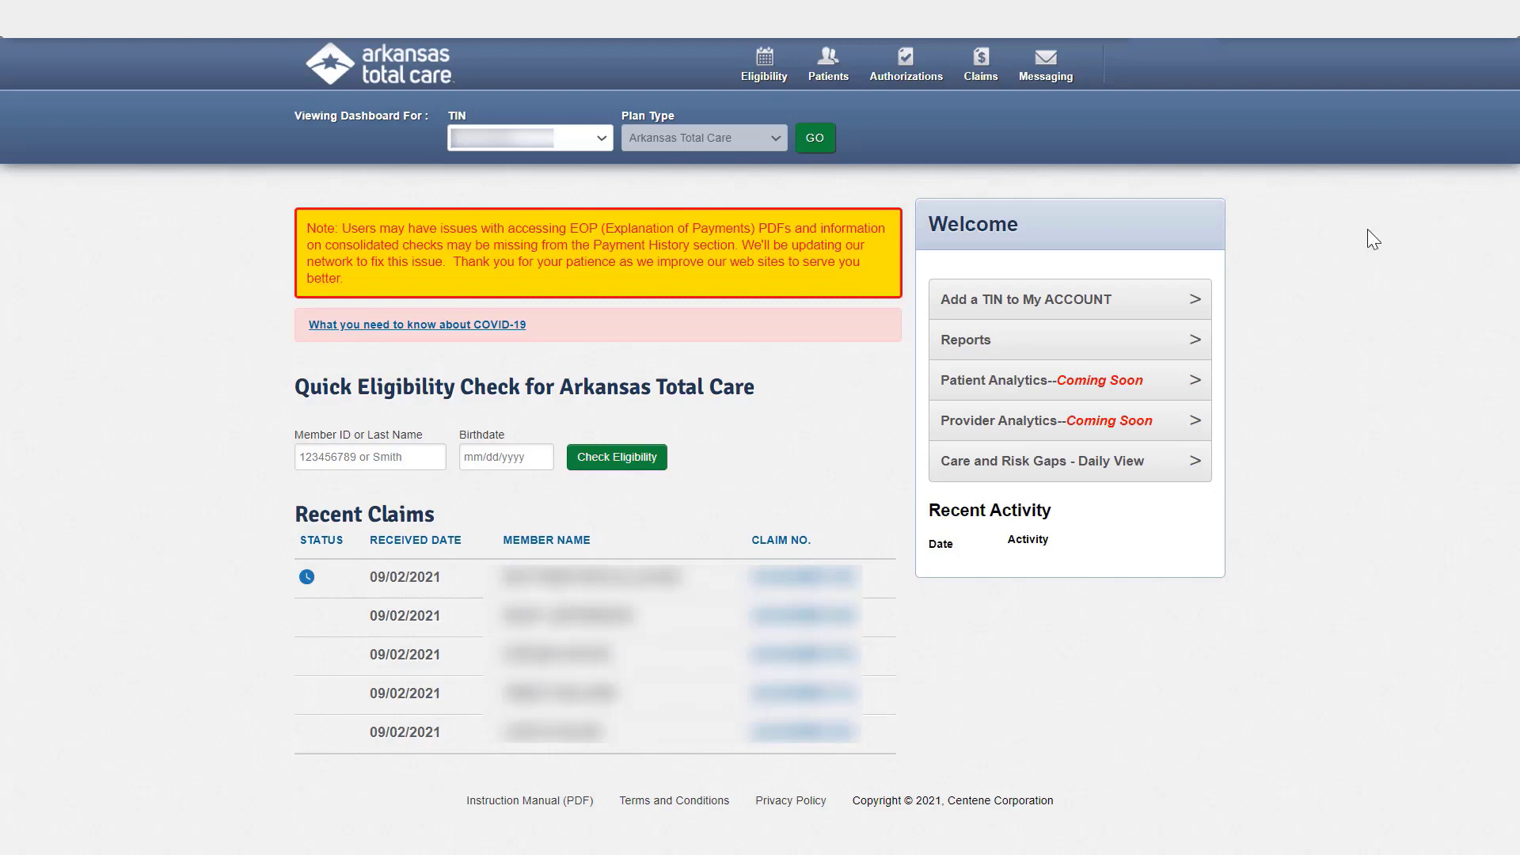
Start a recurring claim using the Respite - S5151 claim type template
click(982, 77)
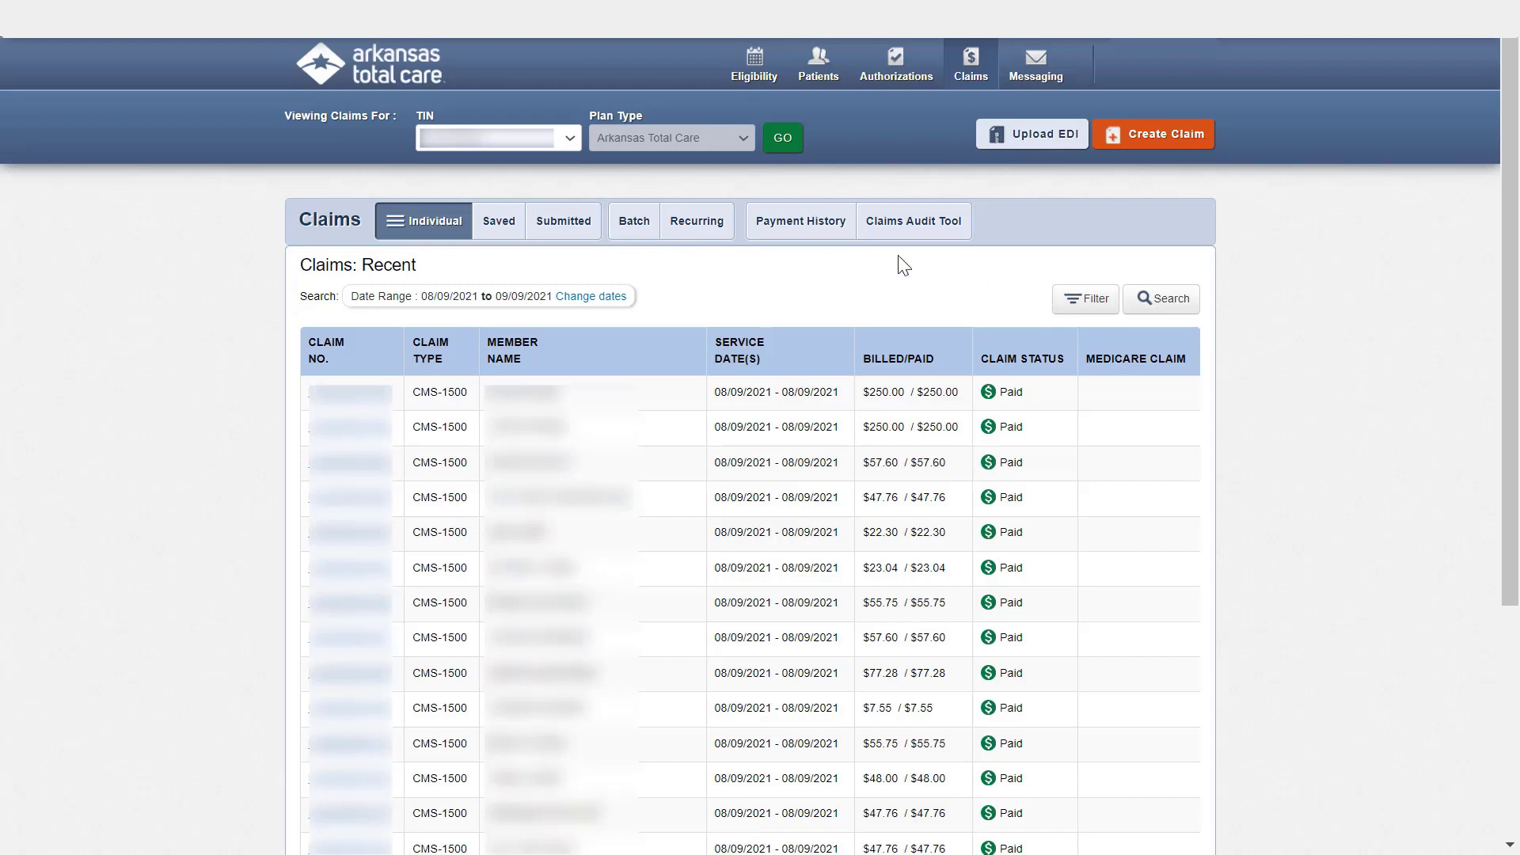
click(724, 225)
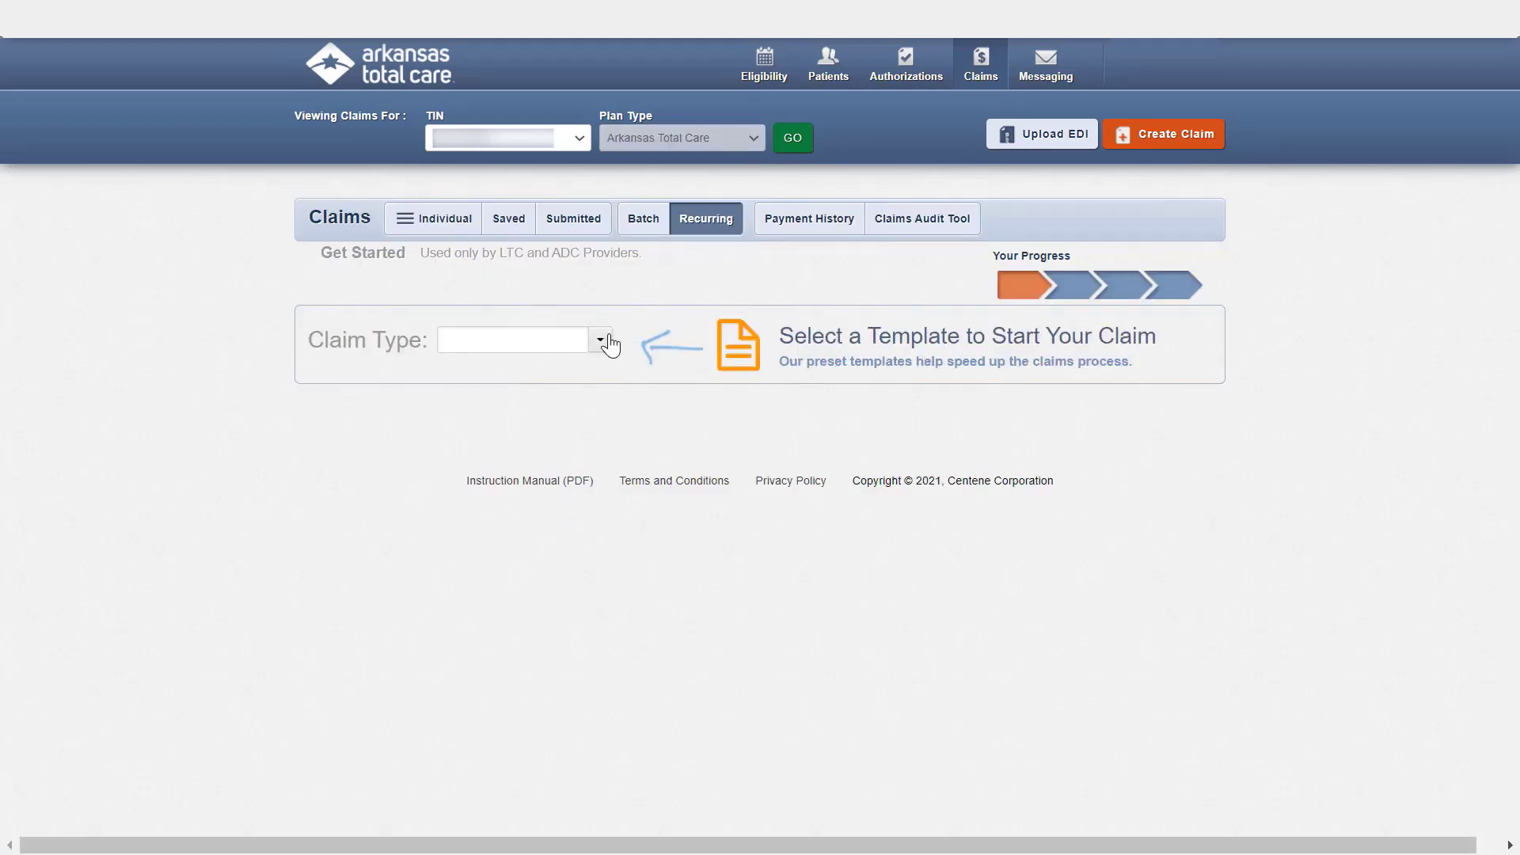
click(601, 341)
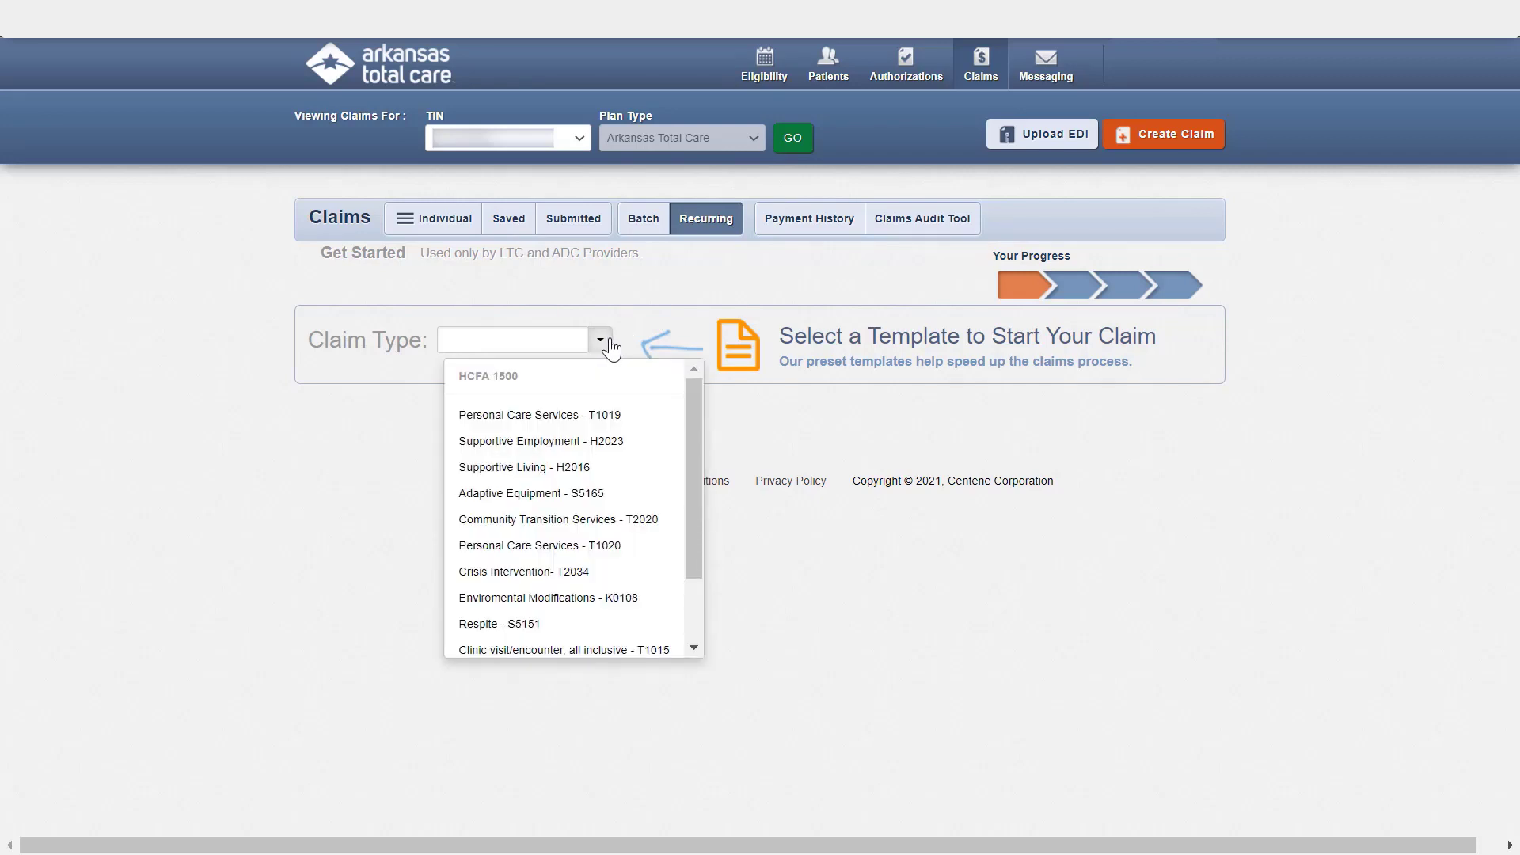
mouse_move(695, 391)
mouse_down()
mouse_move(708, 467)
mouse_move(700, 384)
mouse_up()
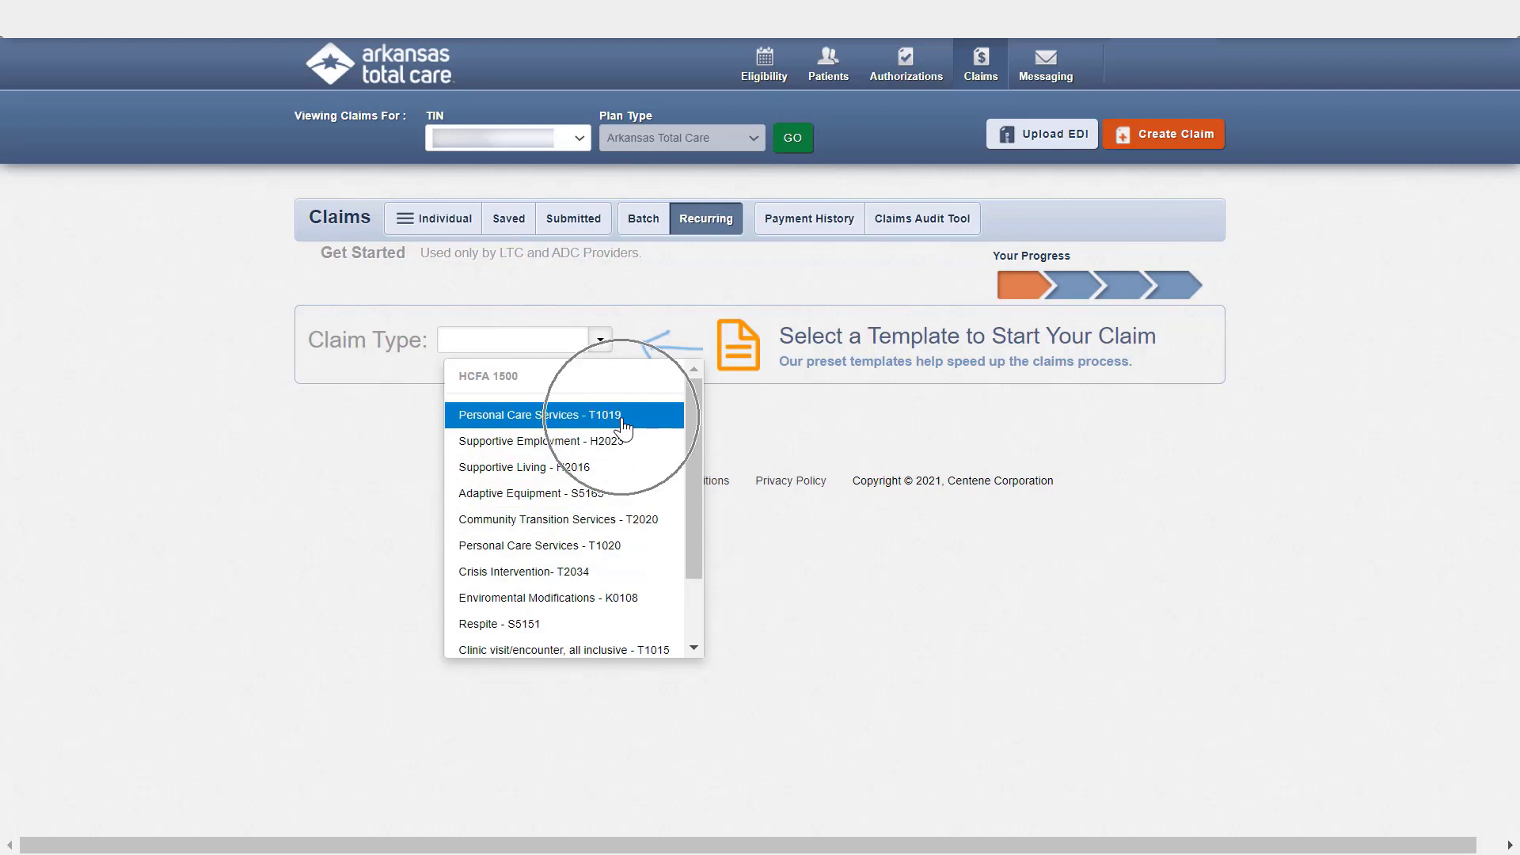
click(615, 624)
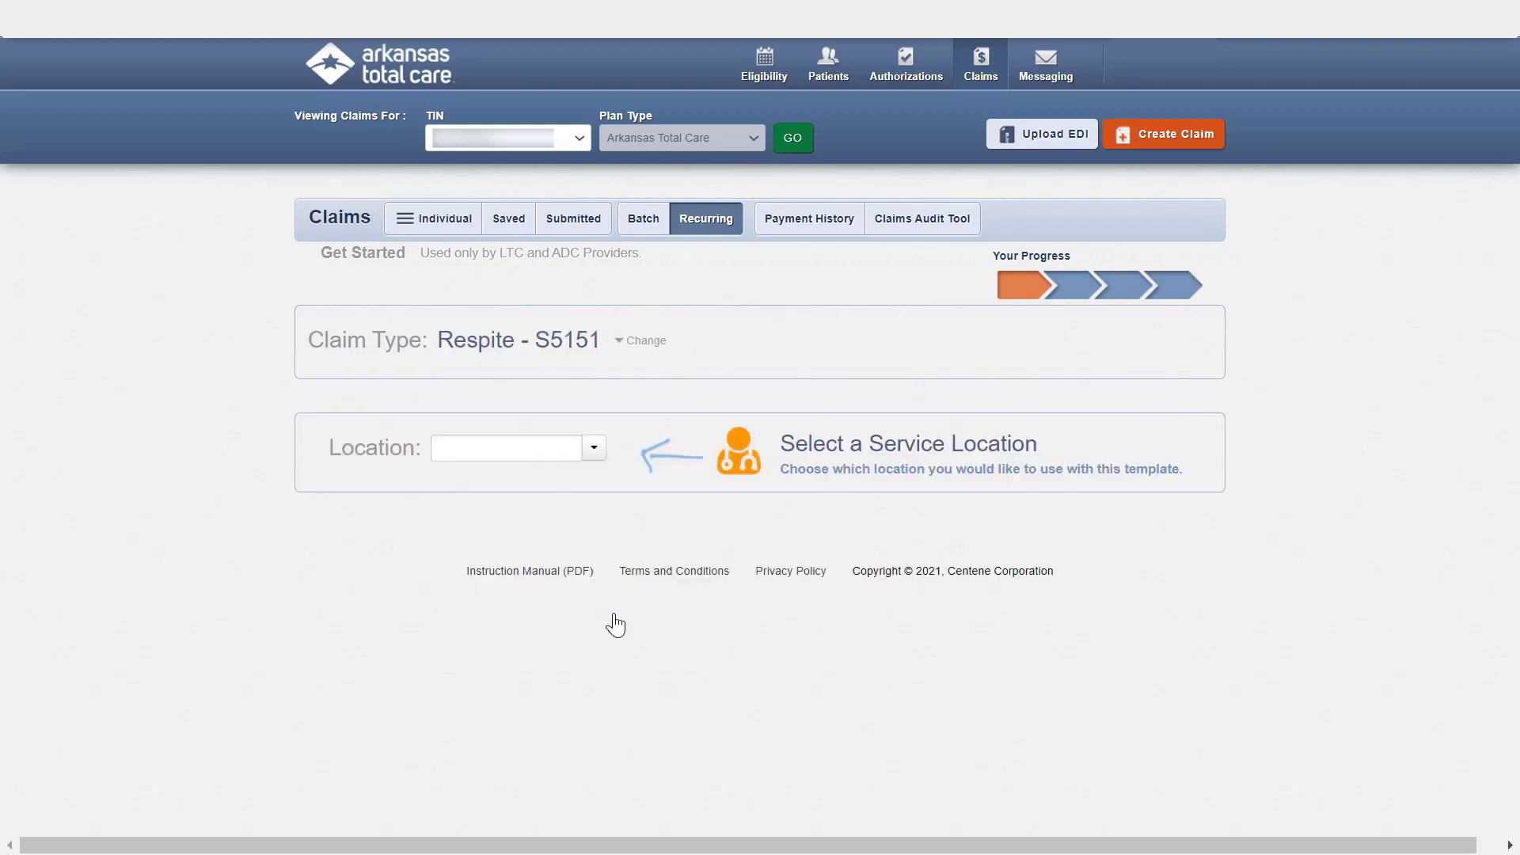
Choose the first service location in the list for this template and open its member list
click(596, 449)
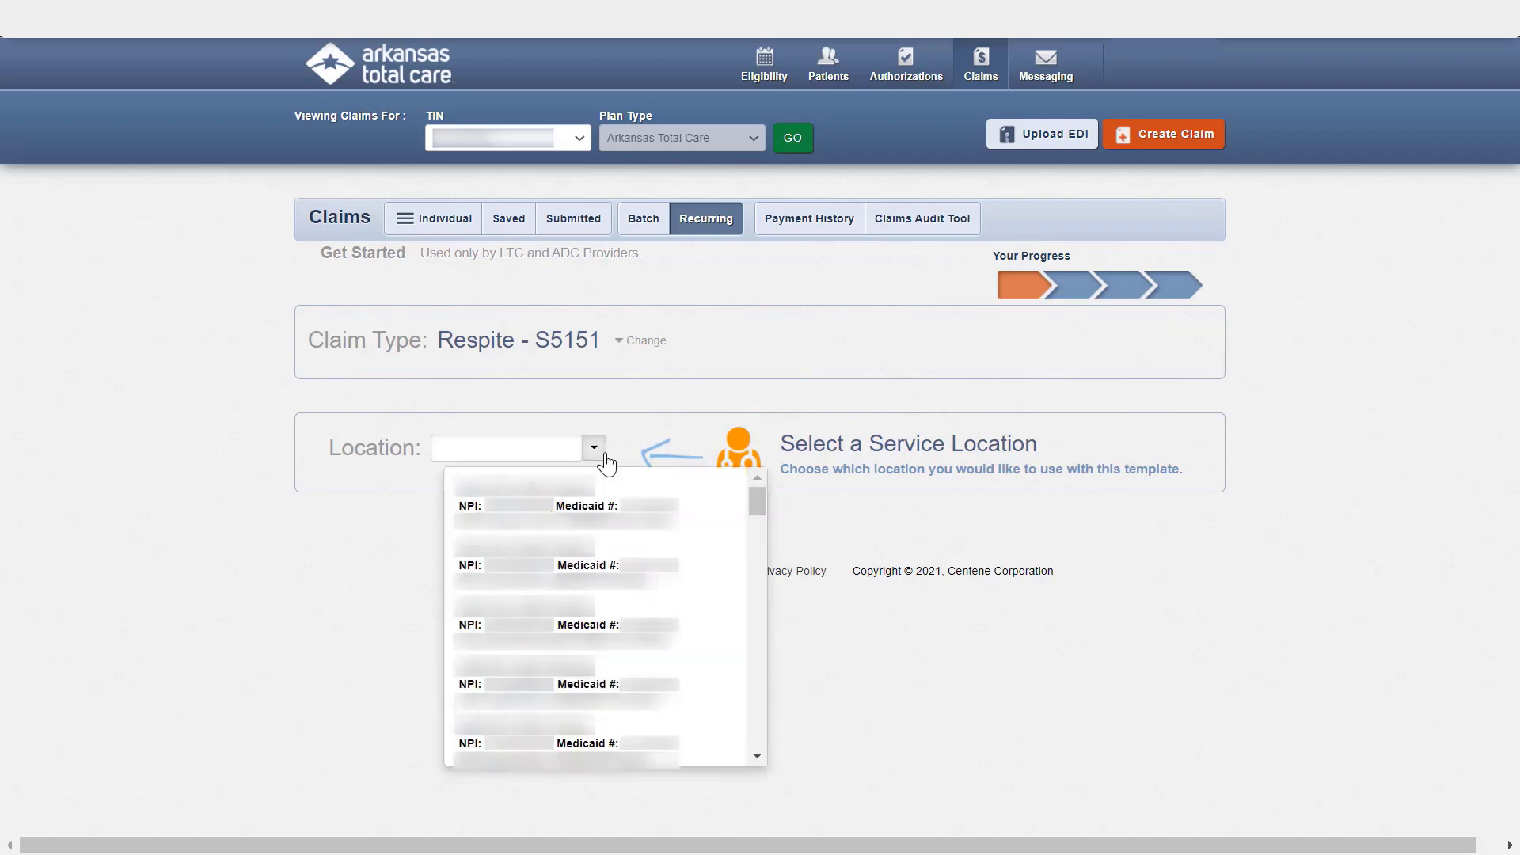
drag(755, 500, 758, 516)
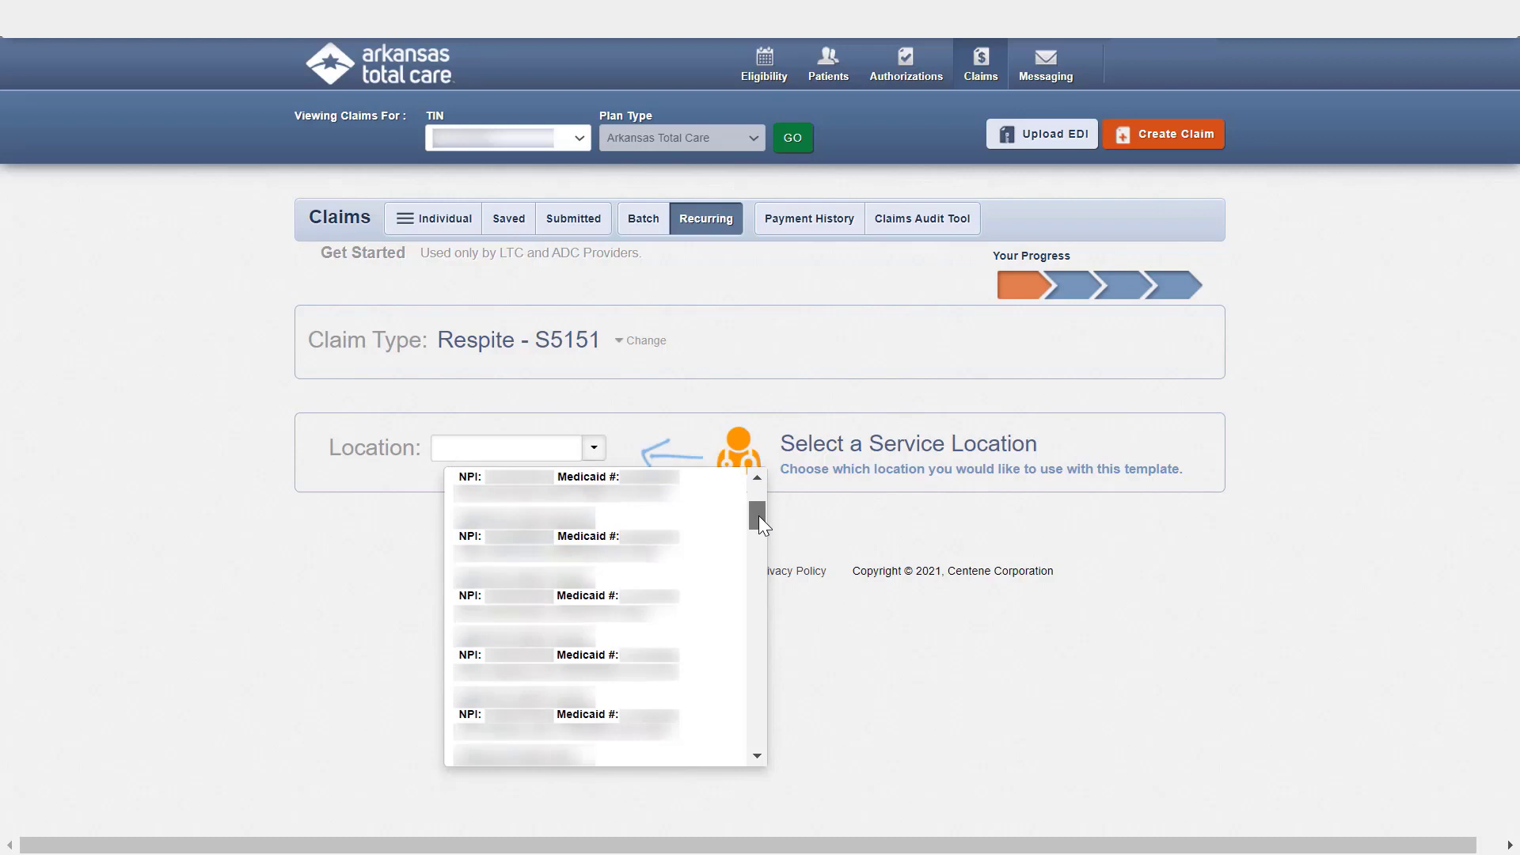
drag(759, 515, 743, 493)
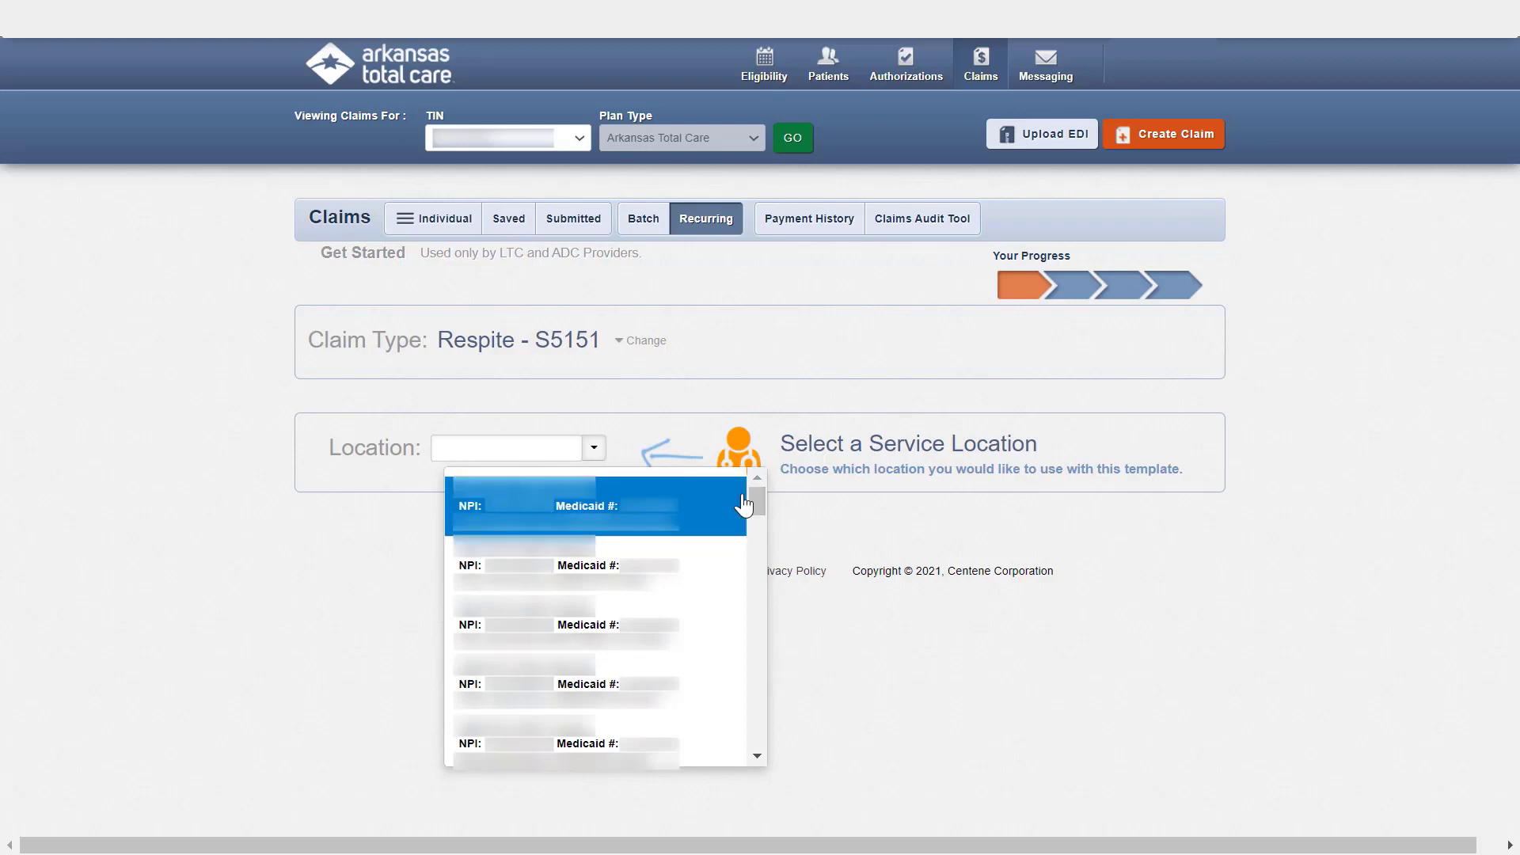
click(742, 504)
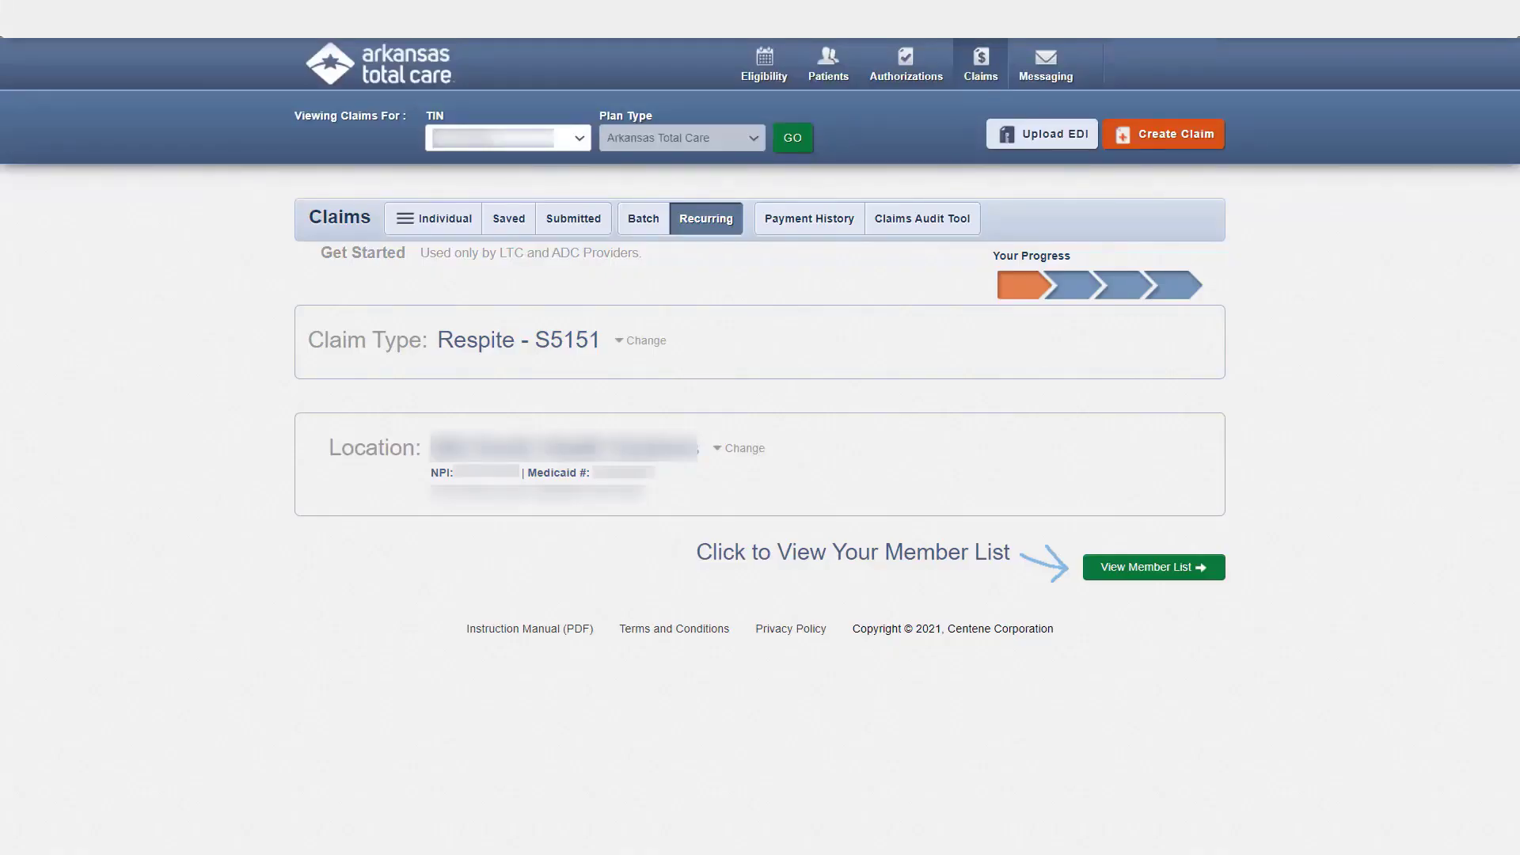
click(1211, 581)
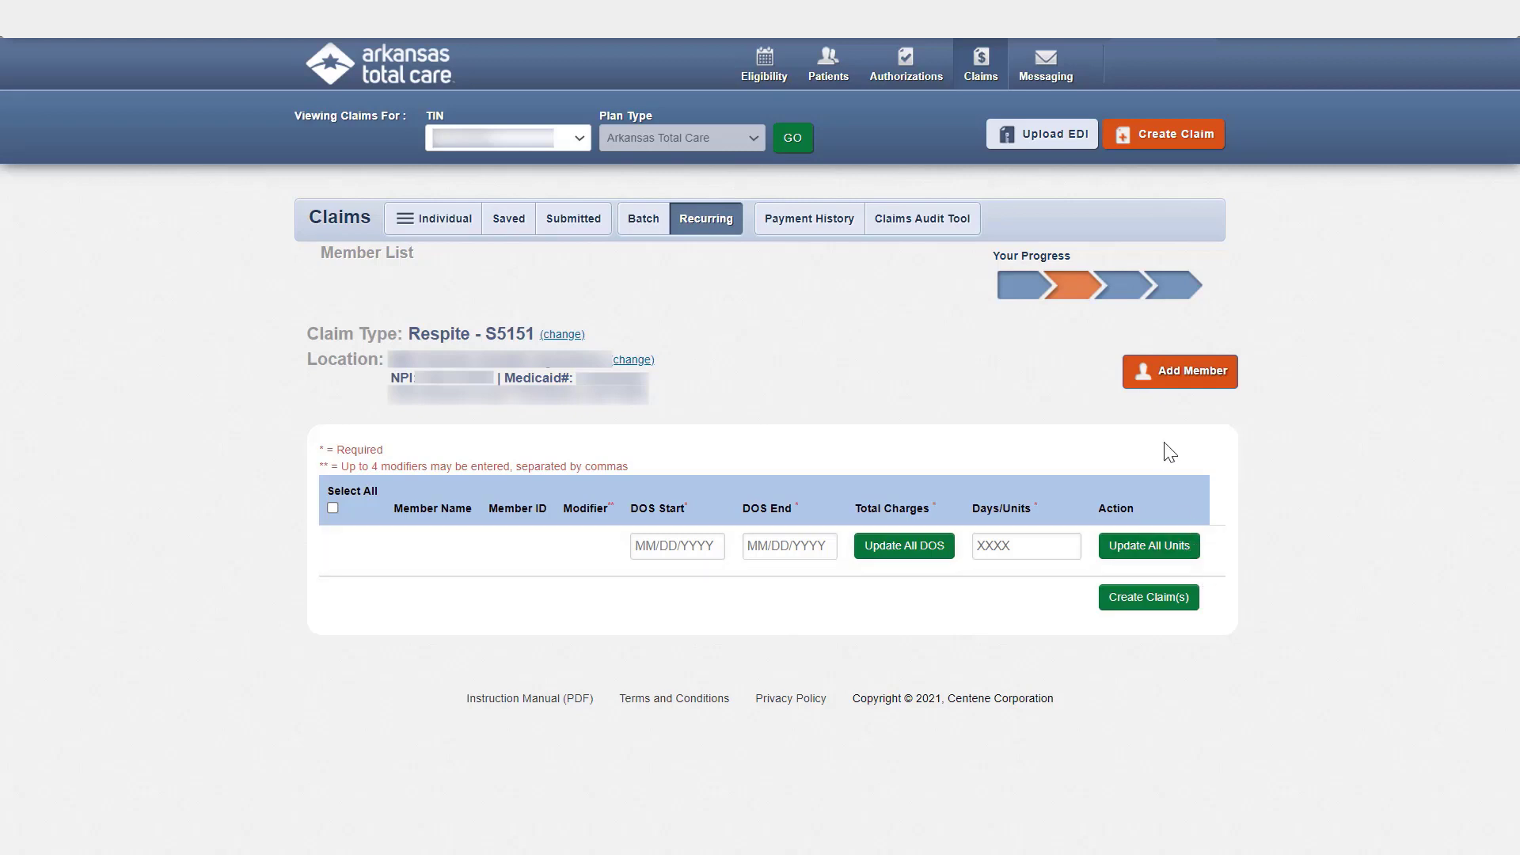
Add a member to the respite claim's member list, identifying them by member ID or last name and birthdate
click(1156, 387)
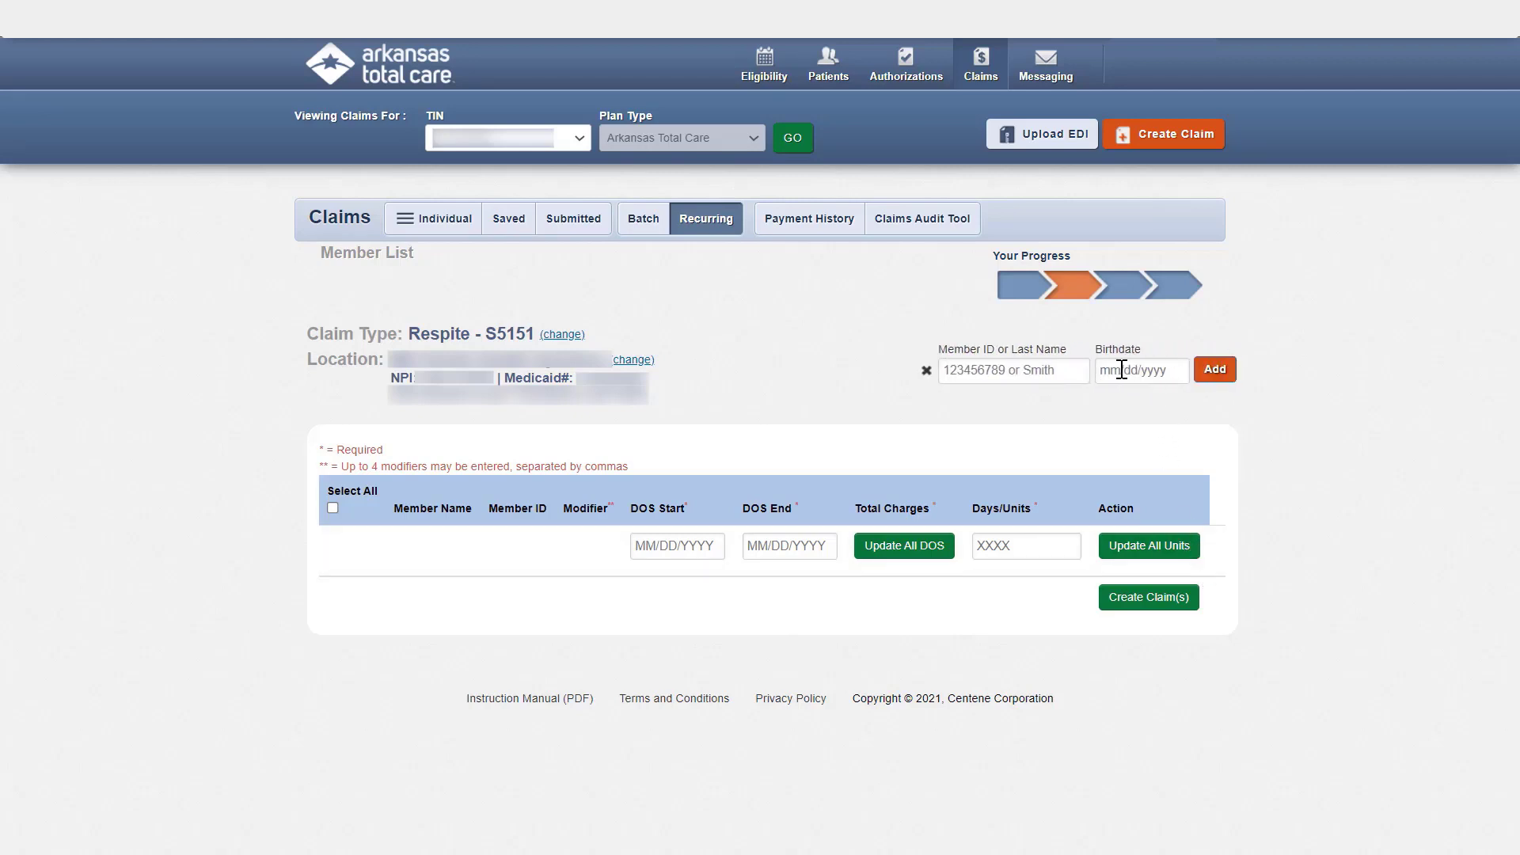
click(1065, 371)
key(ctrl+v)
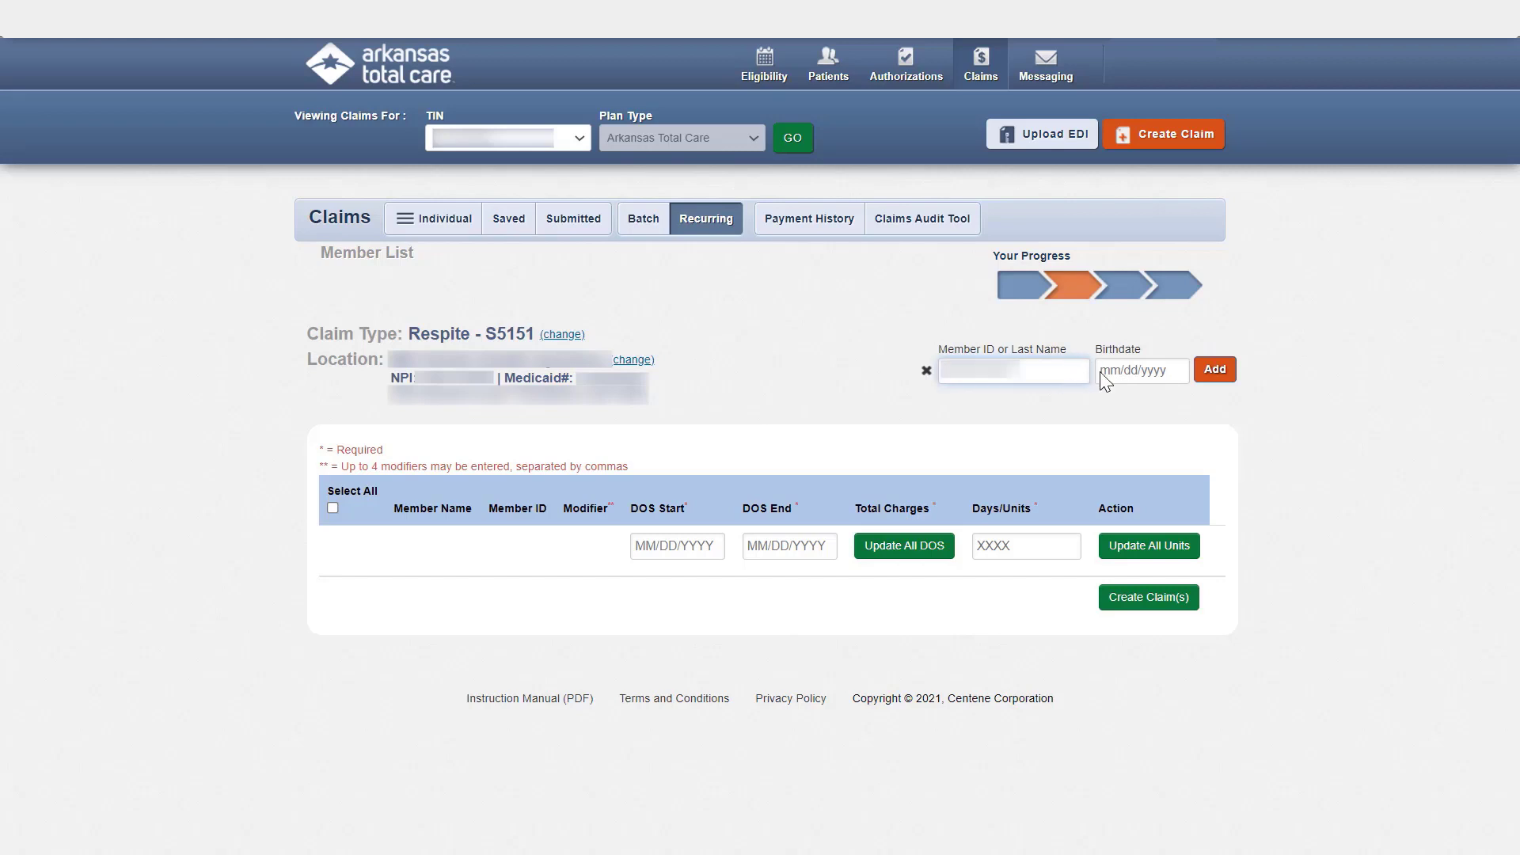
click(1218, 374)
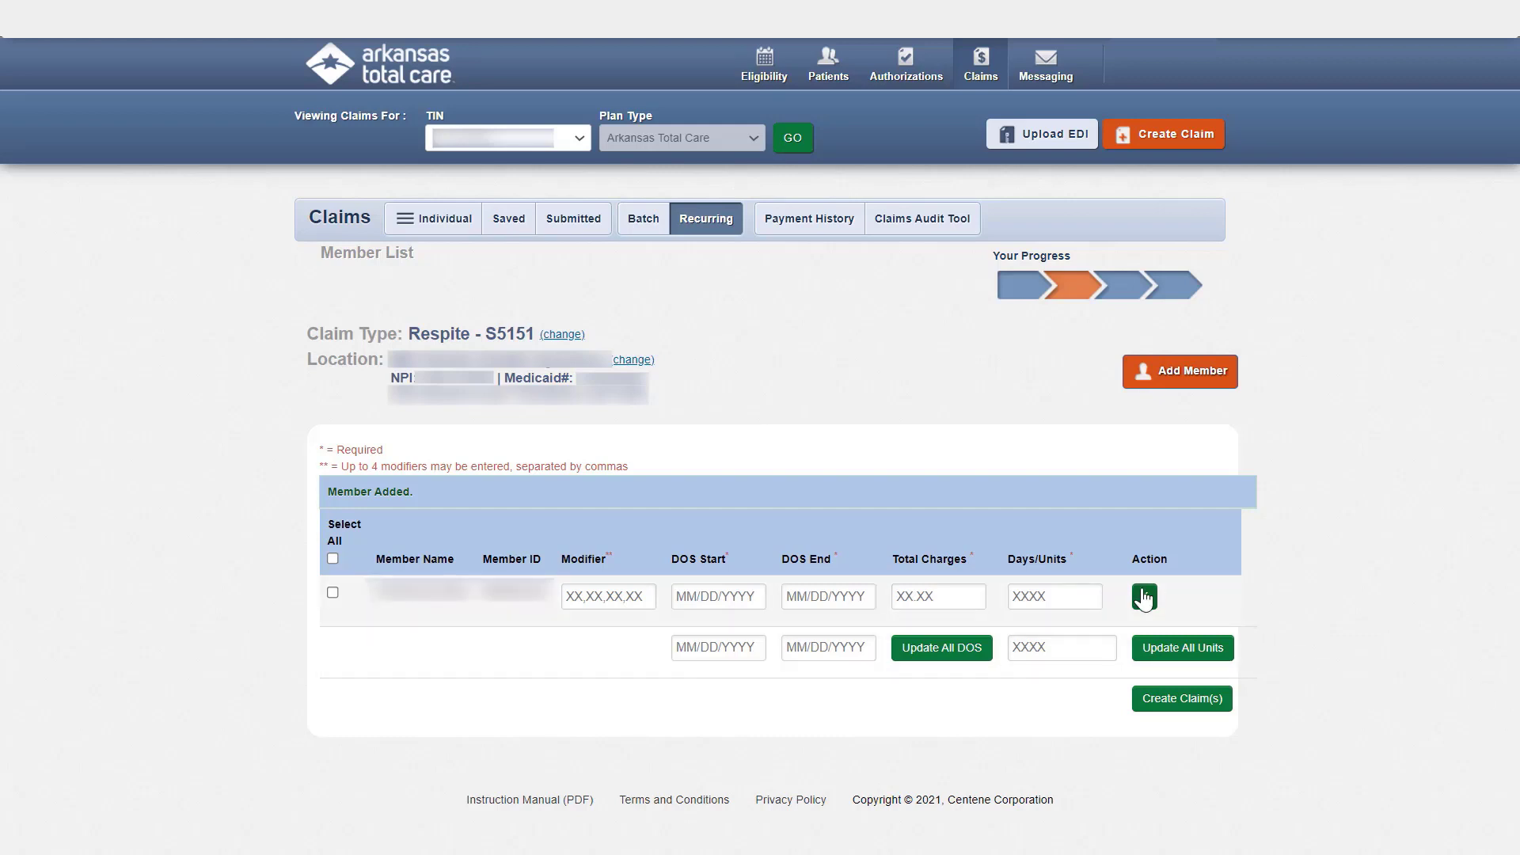
Remove the added member from the respite claim's member list
click(1144, 596)
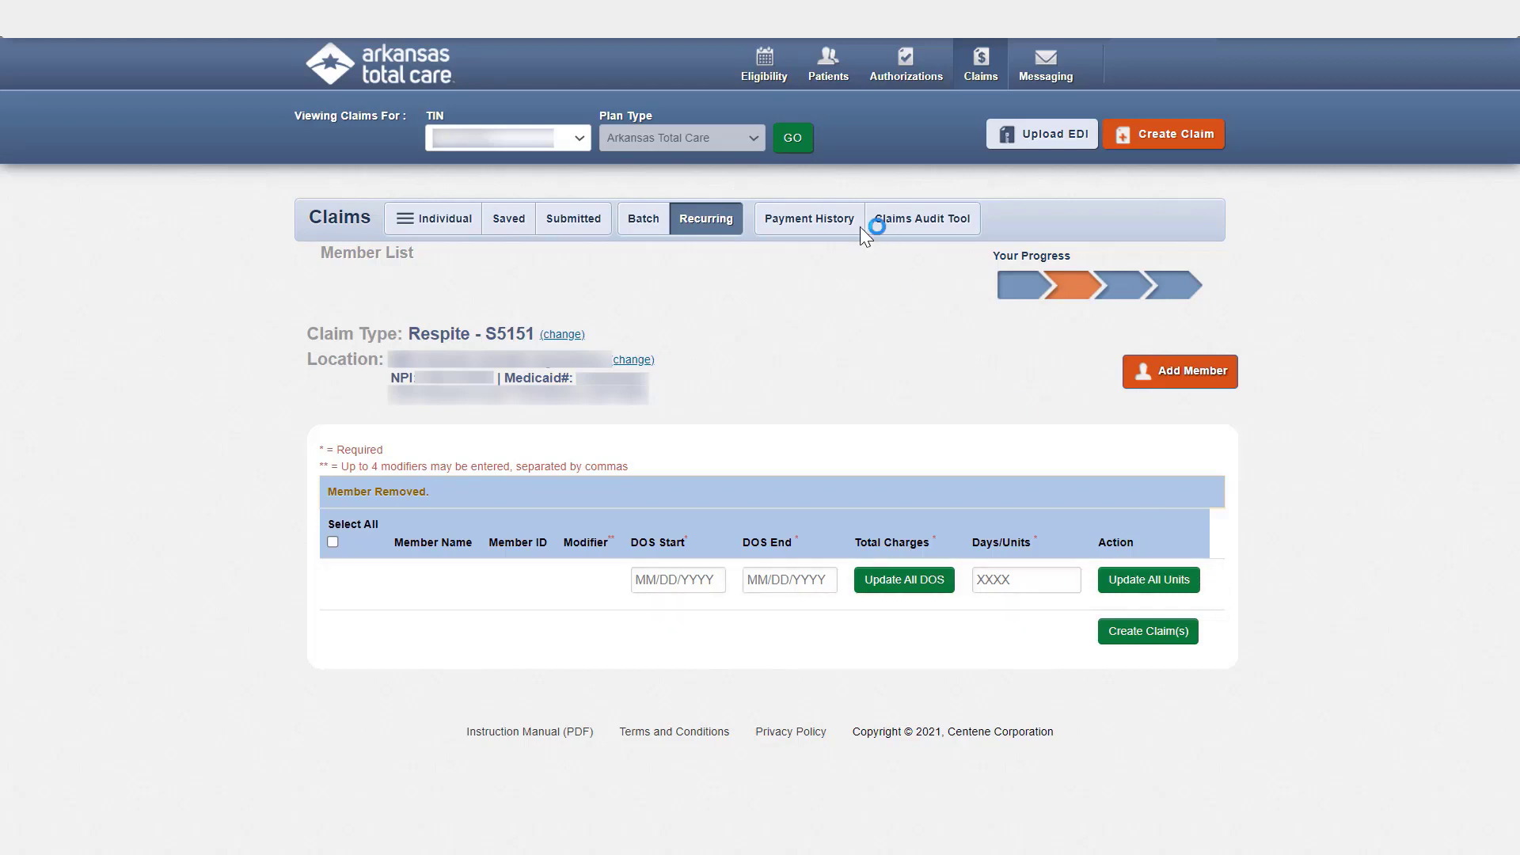
click(764, 71)
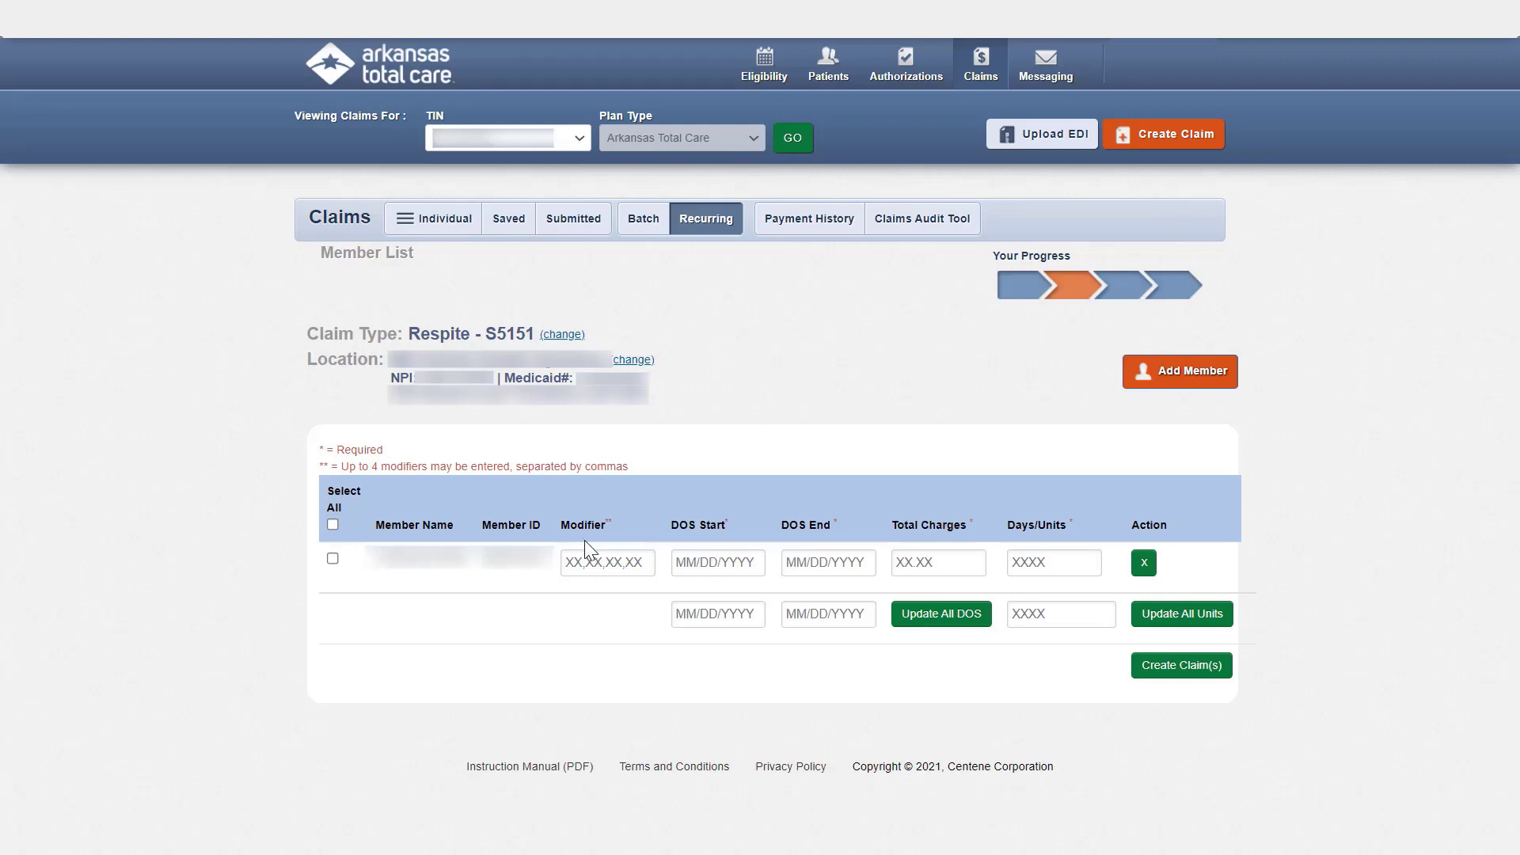
Include the listed member in the claim and set the member's modifiers to 52,64
click(333, 560)
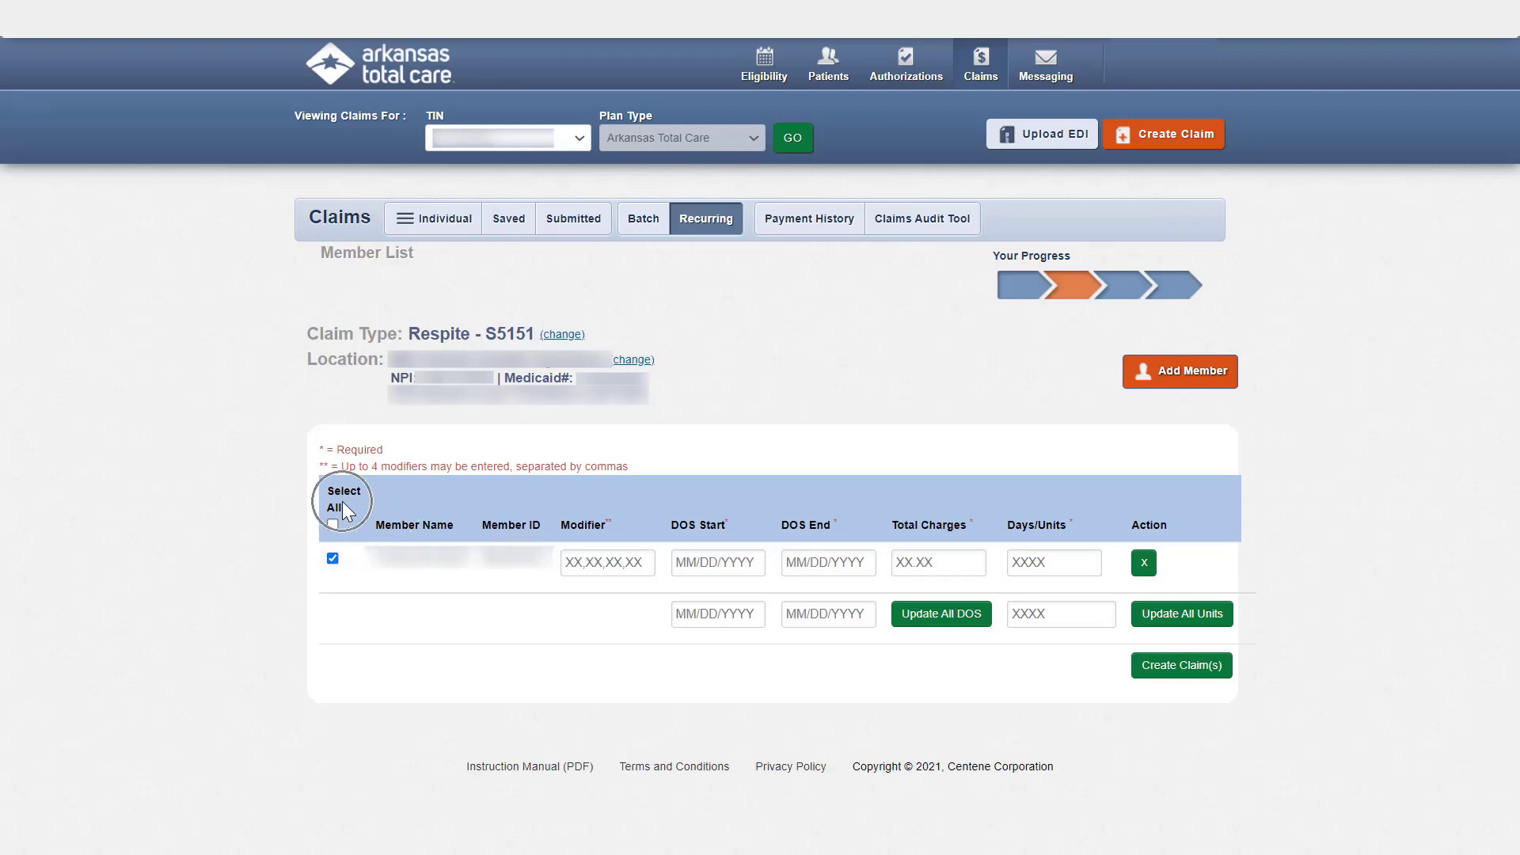
click(567, 565)
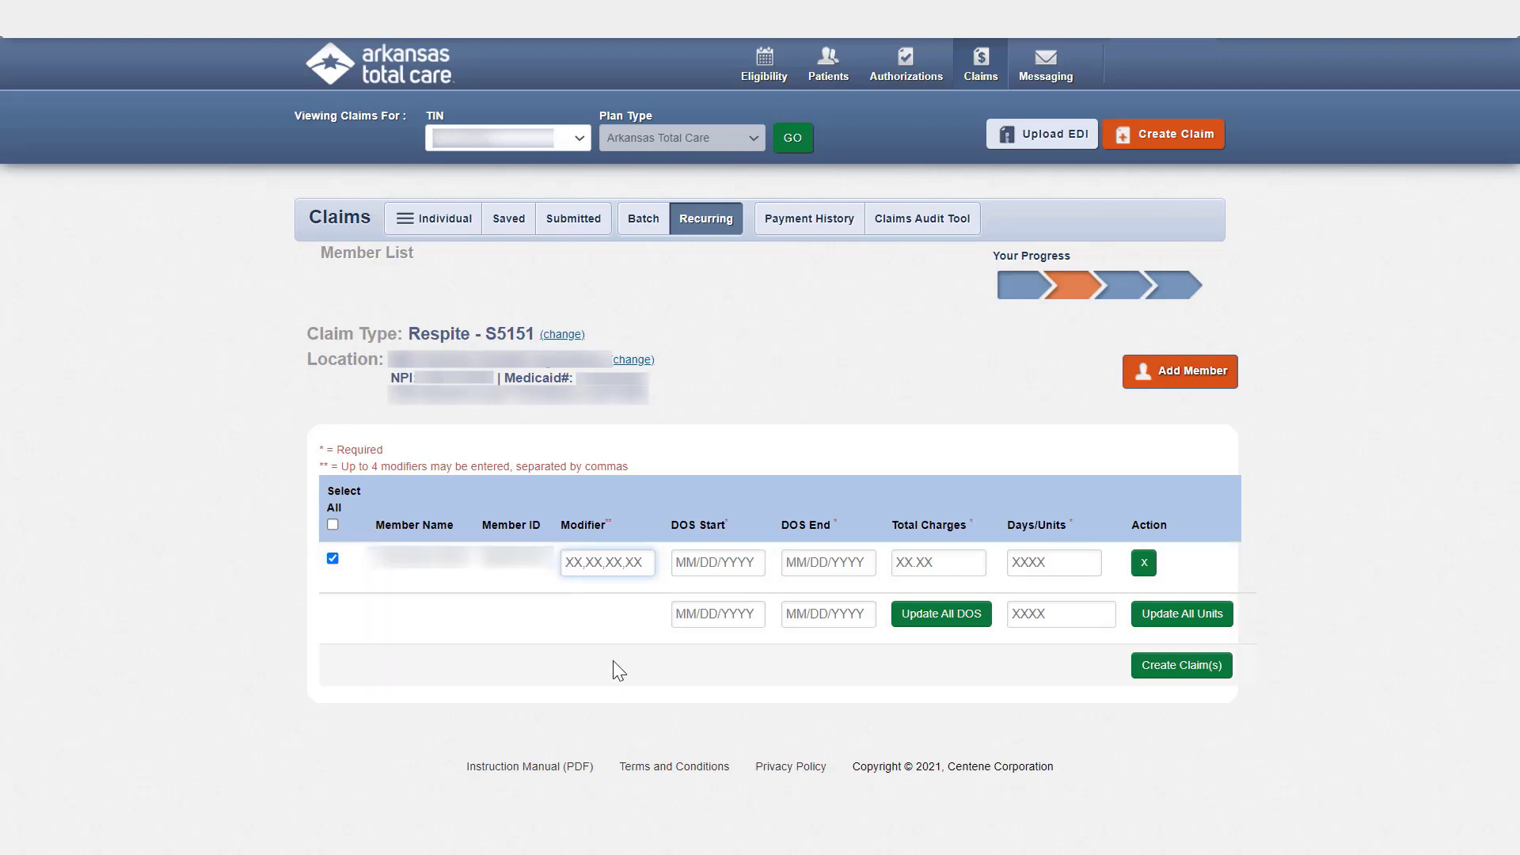
text(52,64)
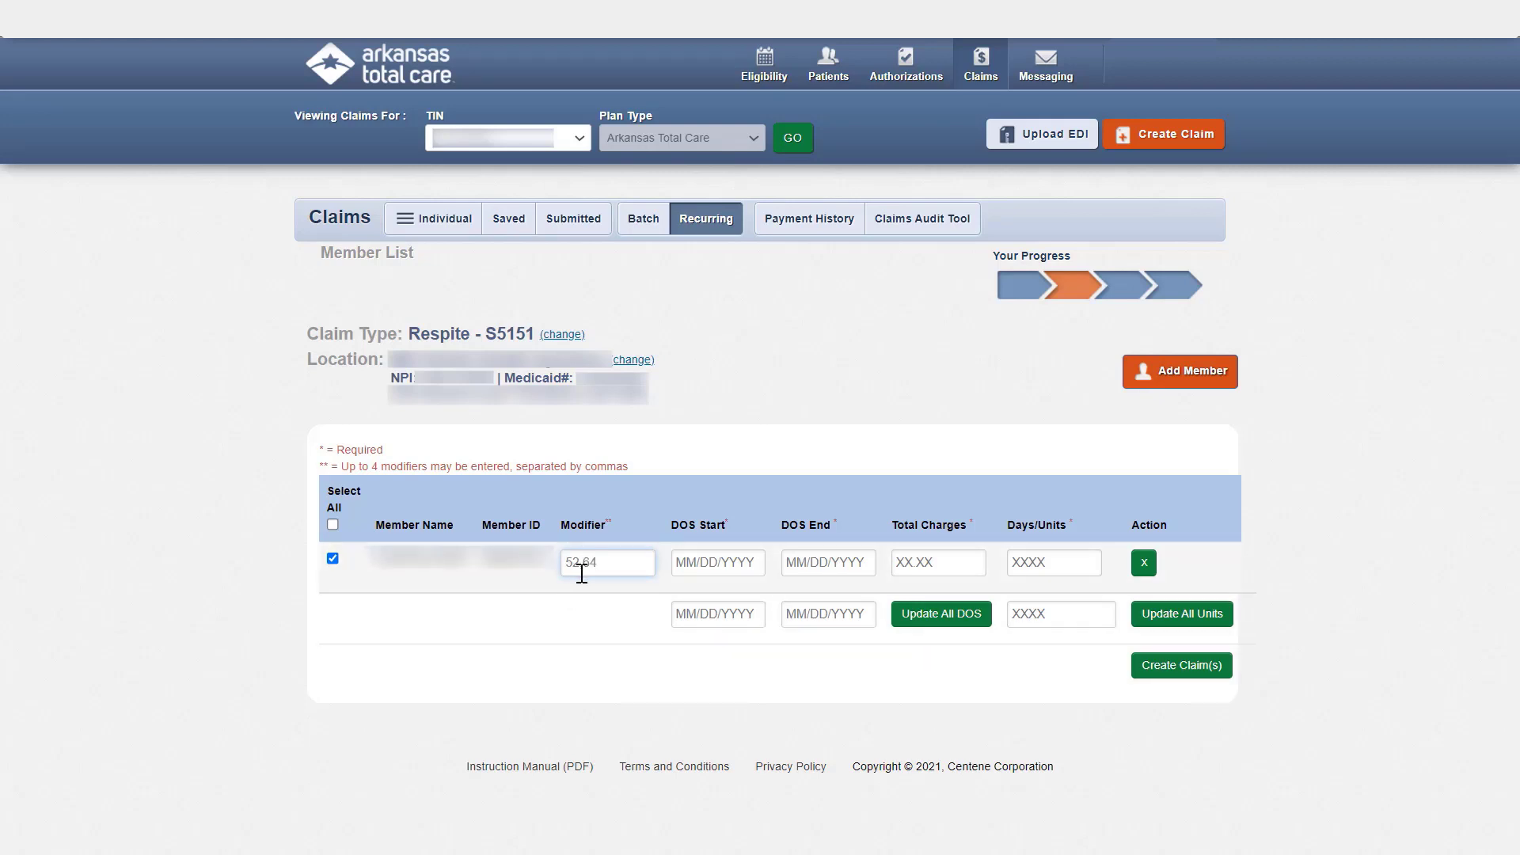
Enter 09/05/2021 as the start and 09/09/2021 as the end date of service in the row for updating all members
click(681, 617)
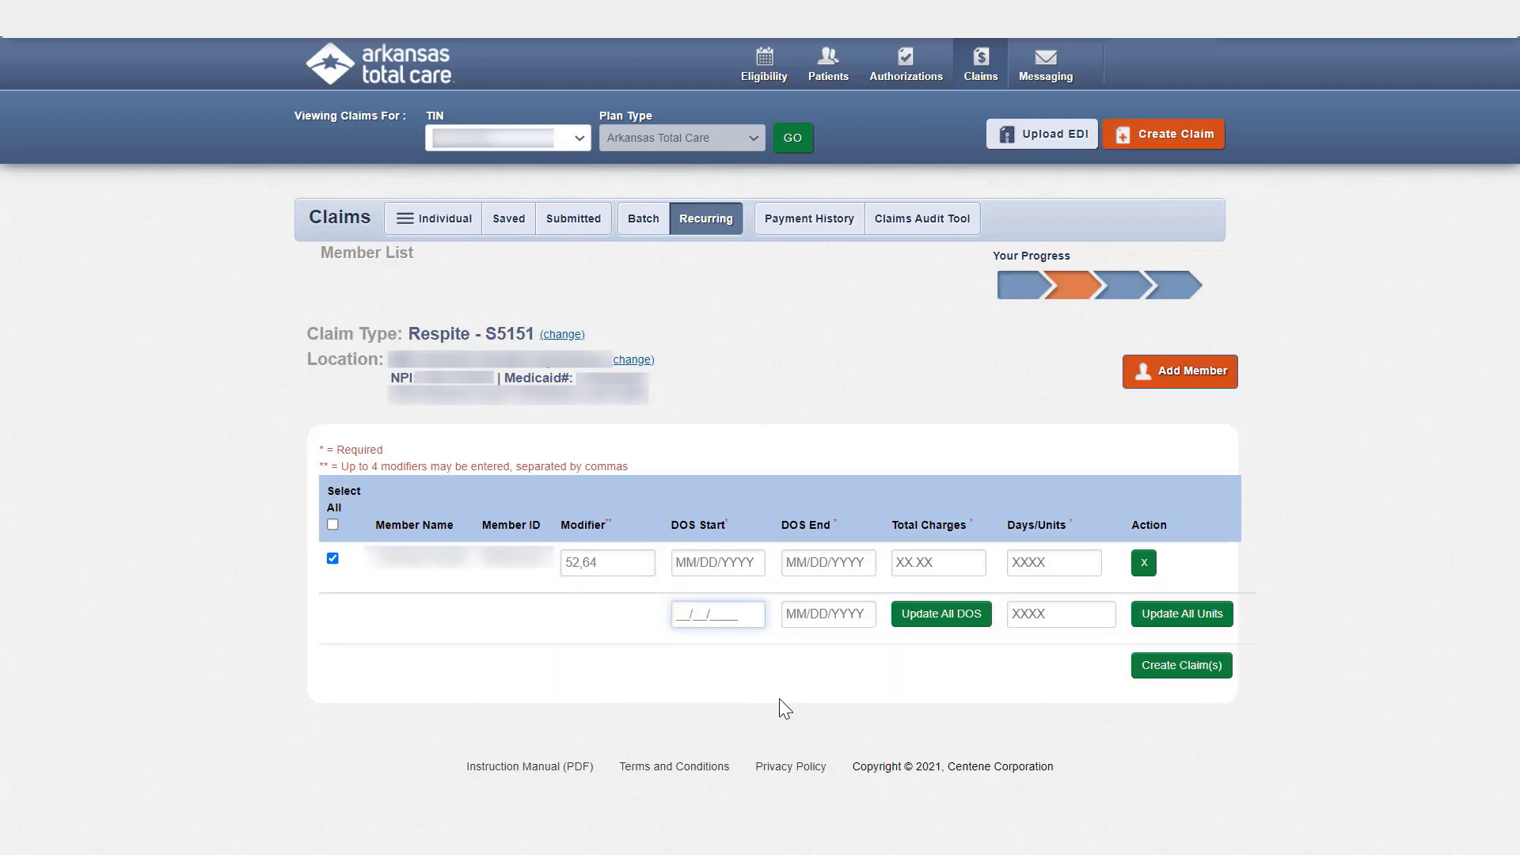
text(09052021)
key(Tab)
text(09/09/202)
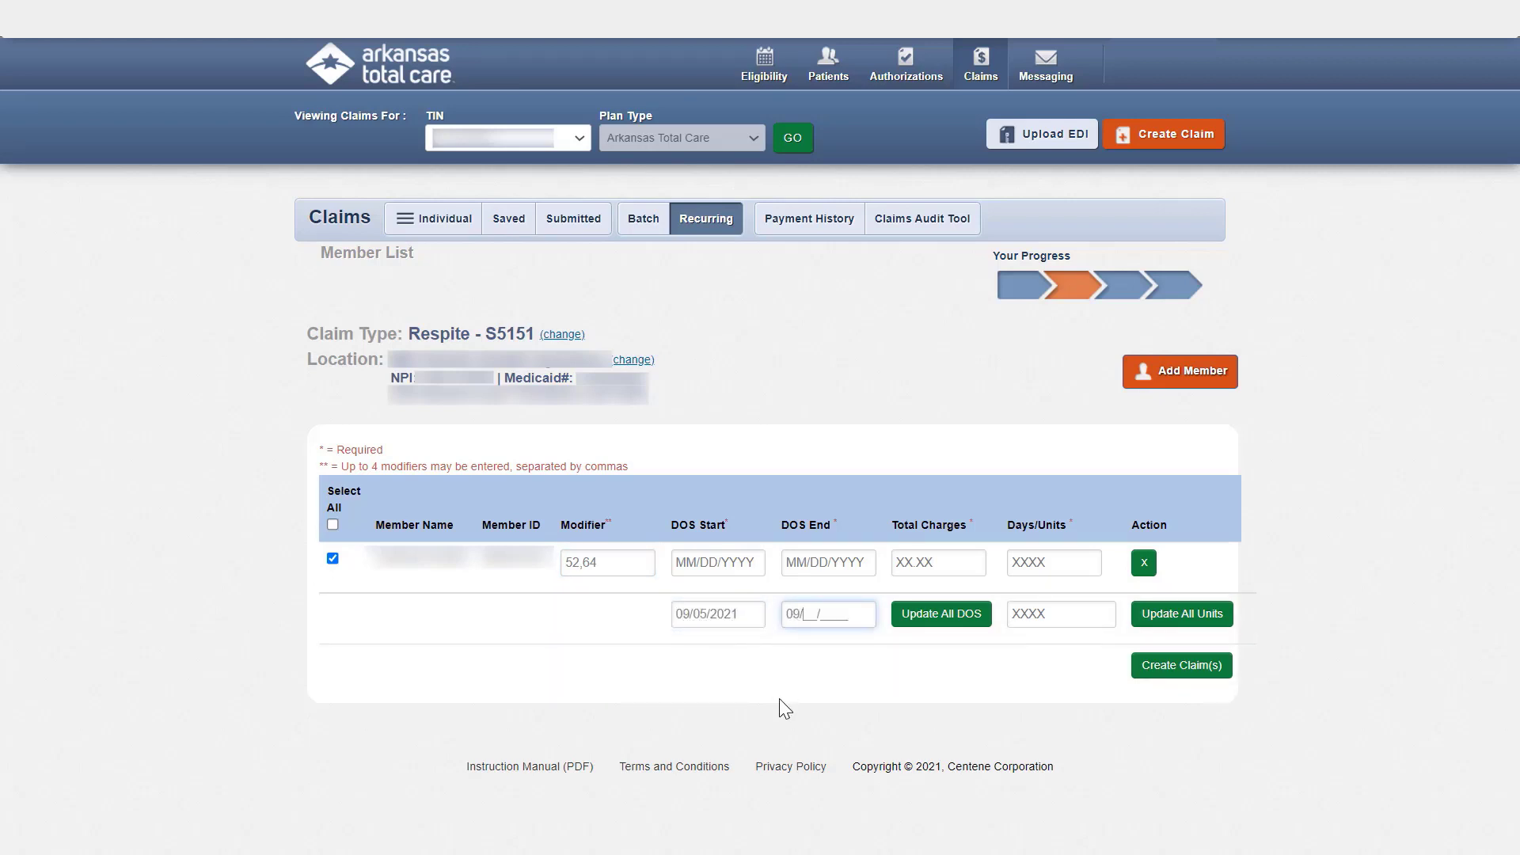
text(1)
Set the member's total charges to 123.00 and the days/units to 4
click(953, 565)
text(123.00)
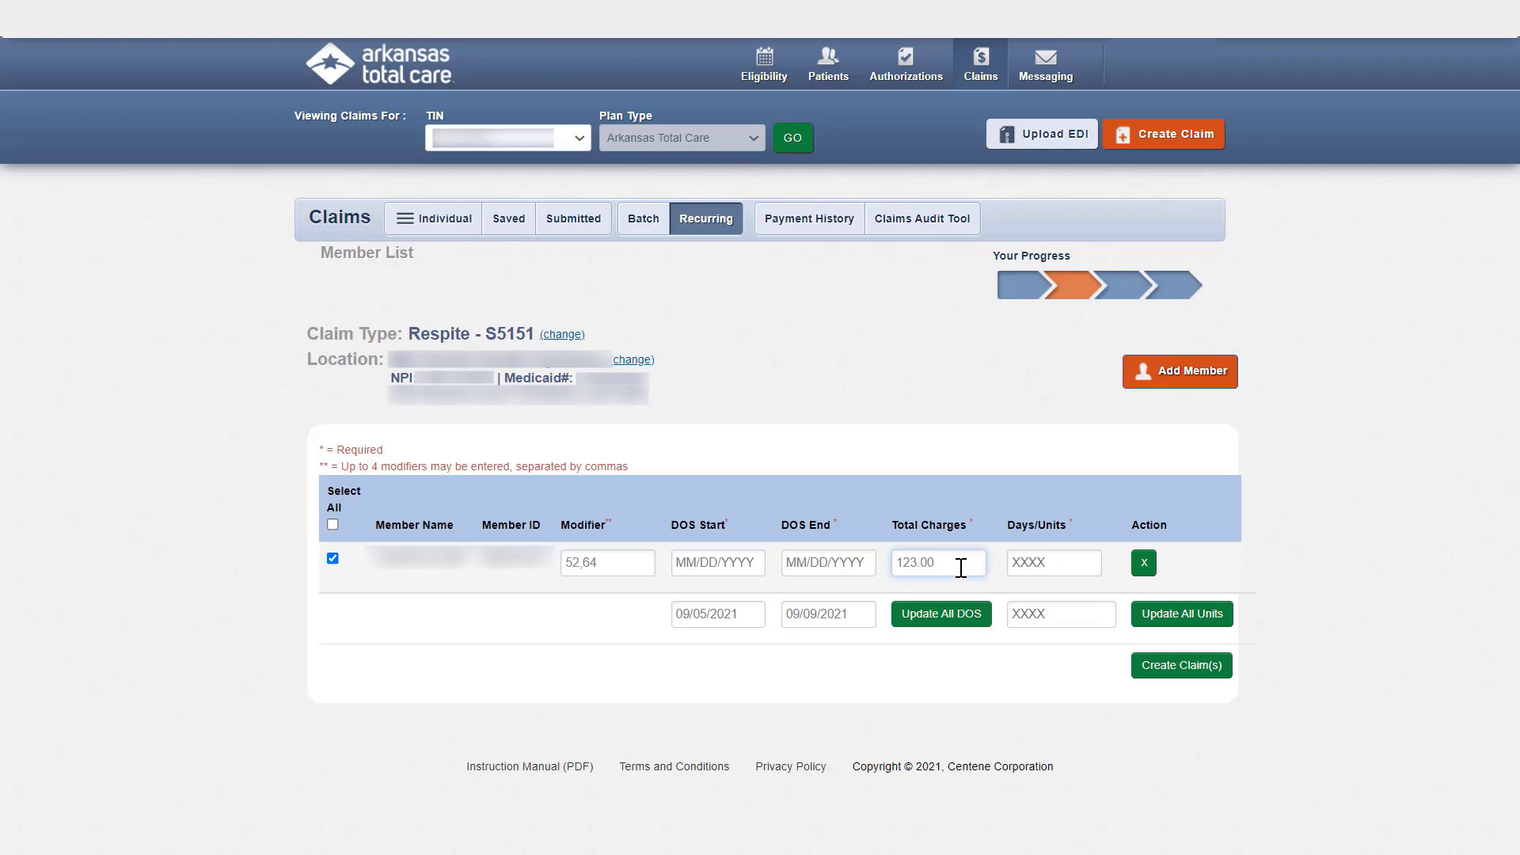
click(1034, 570)
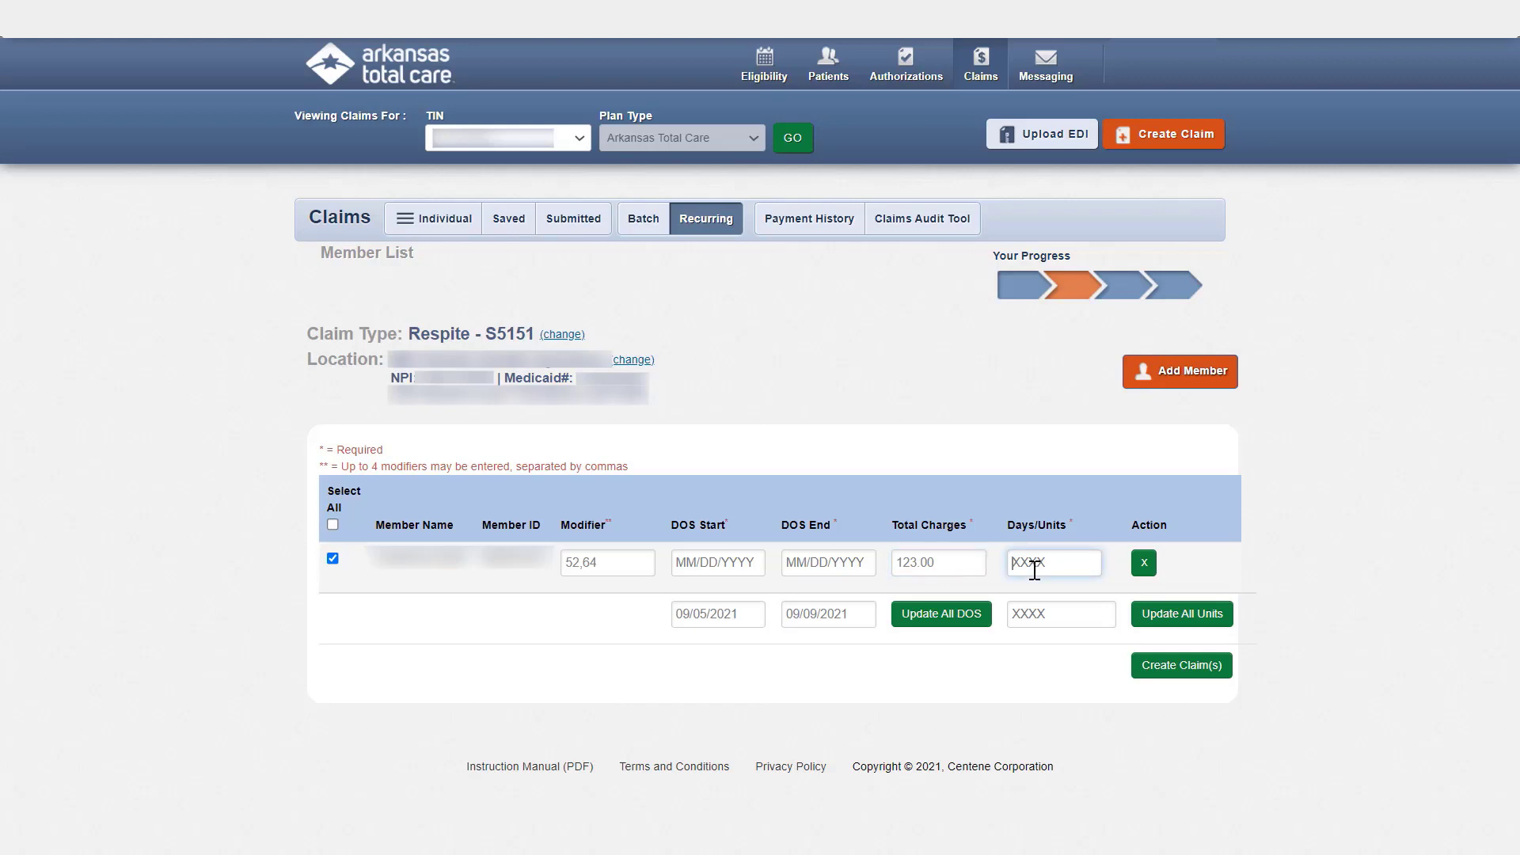
text(4)
Apply the entered dates of service to the selected member and create the claim
click(983, 622)
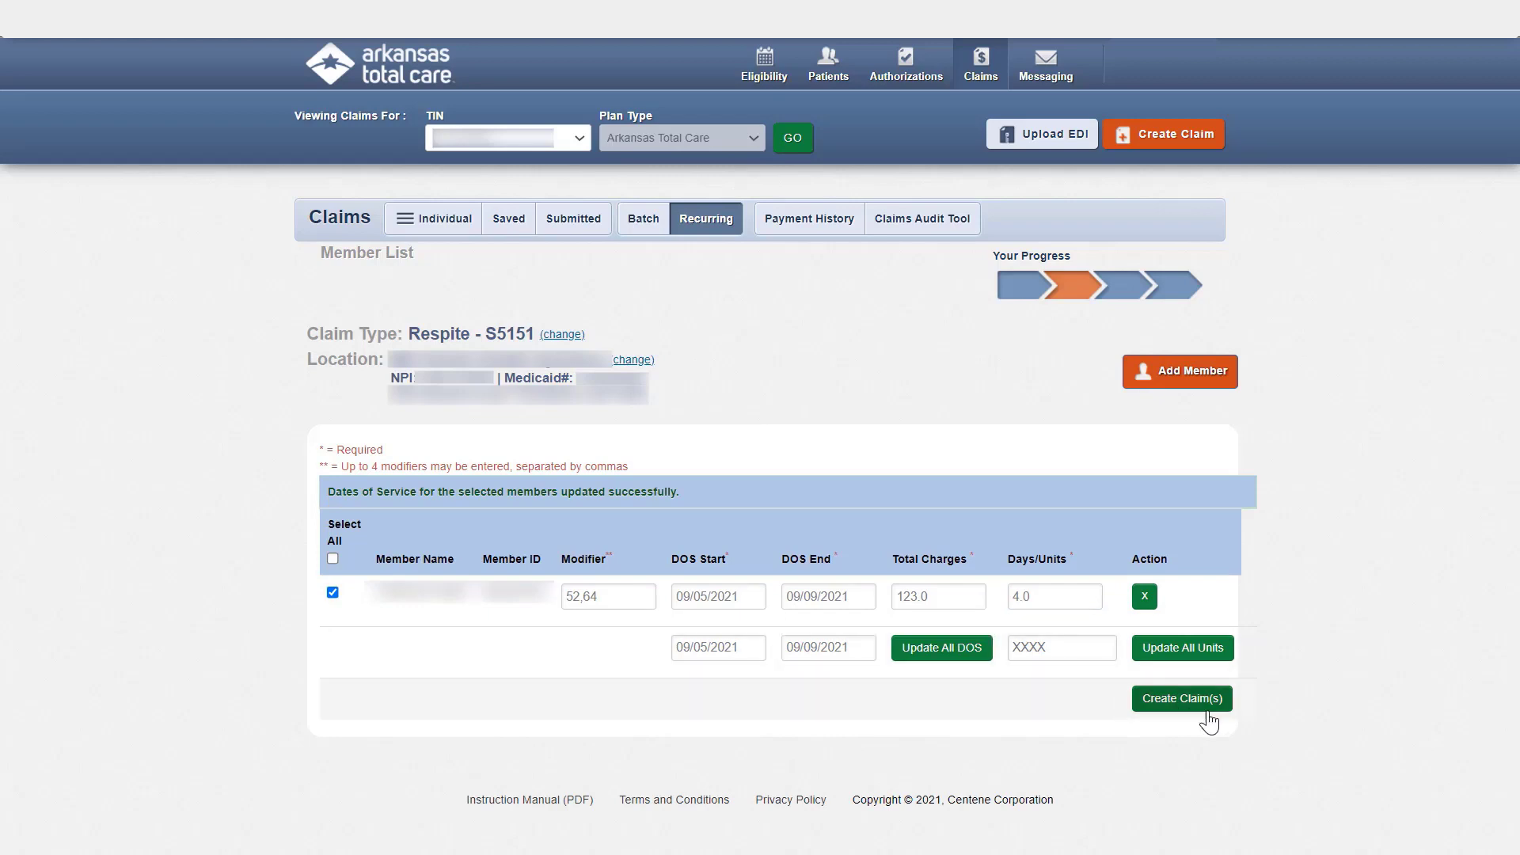
click(1200, 702)
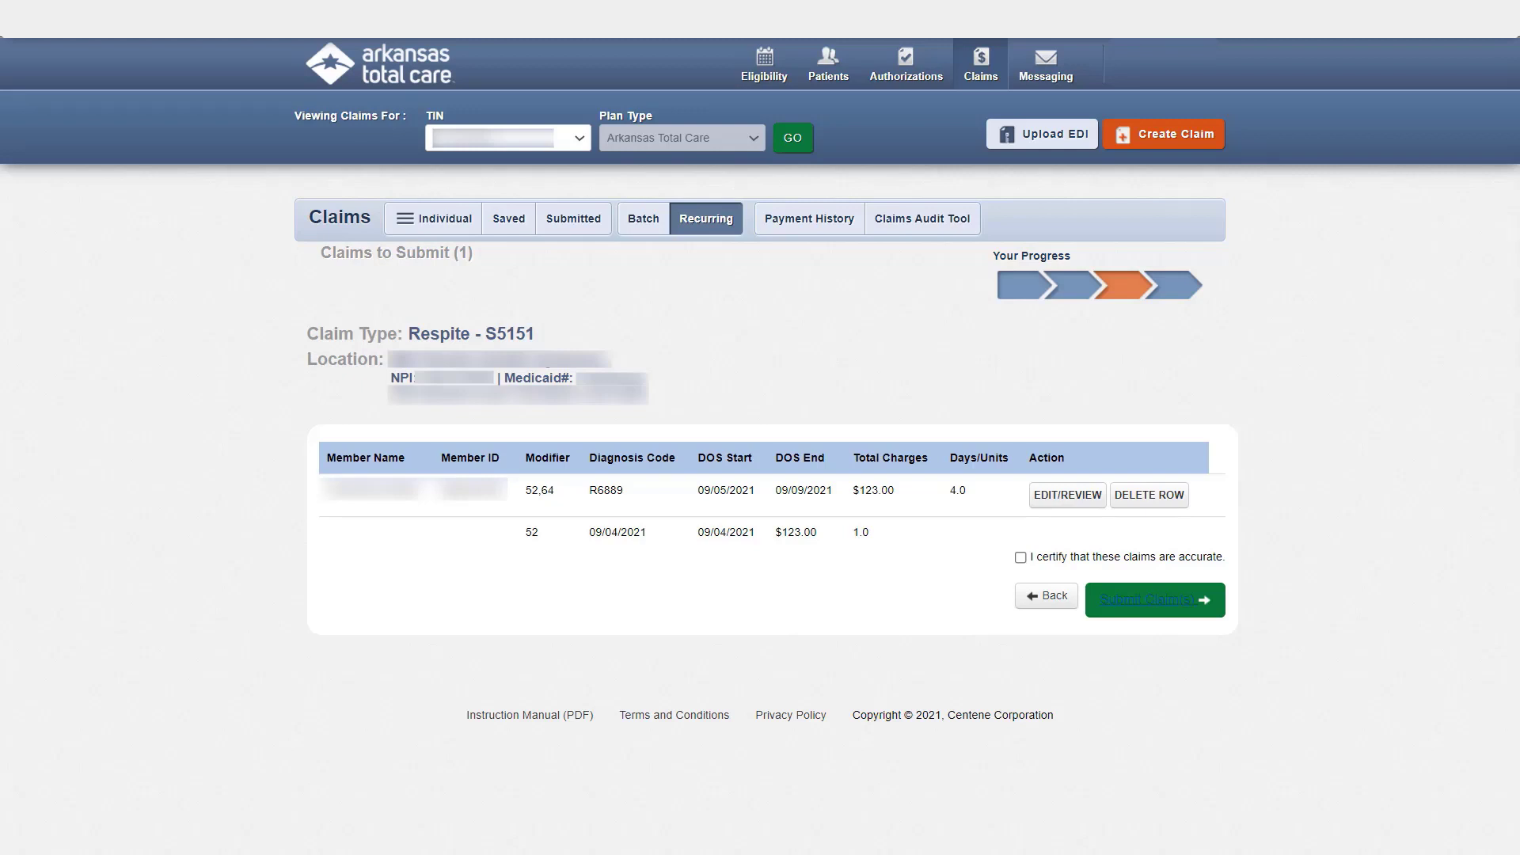
Review the created claim and delete its second service line, dated 09/04/2021
click(1089, 511)
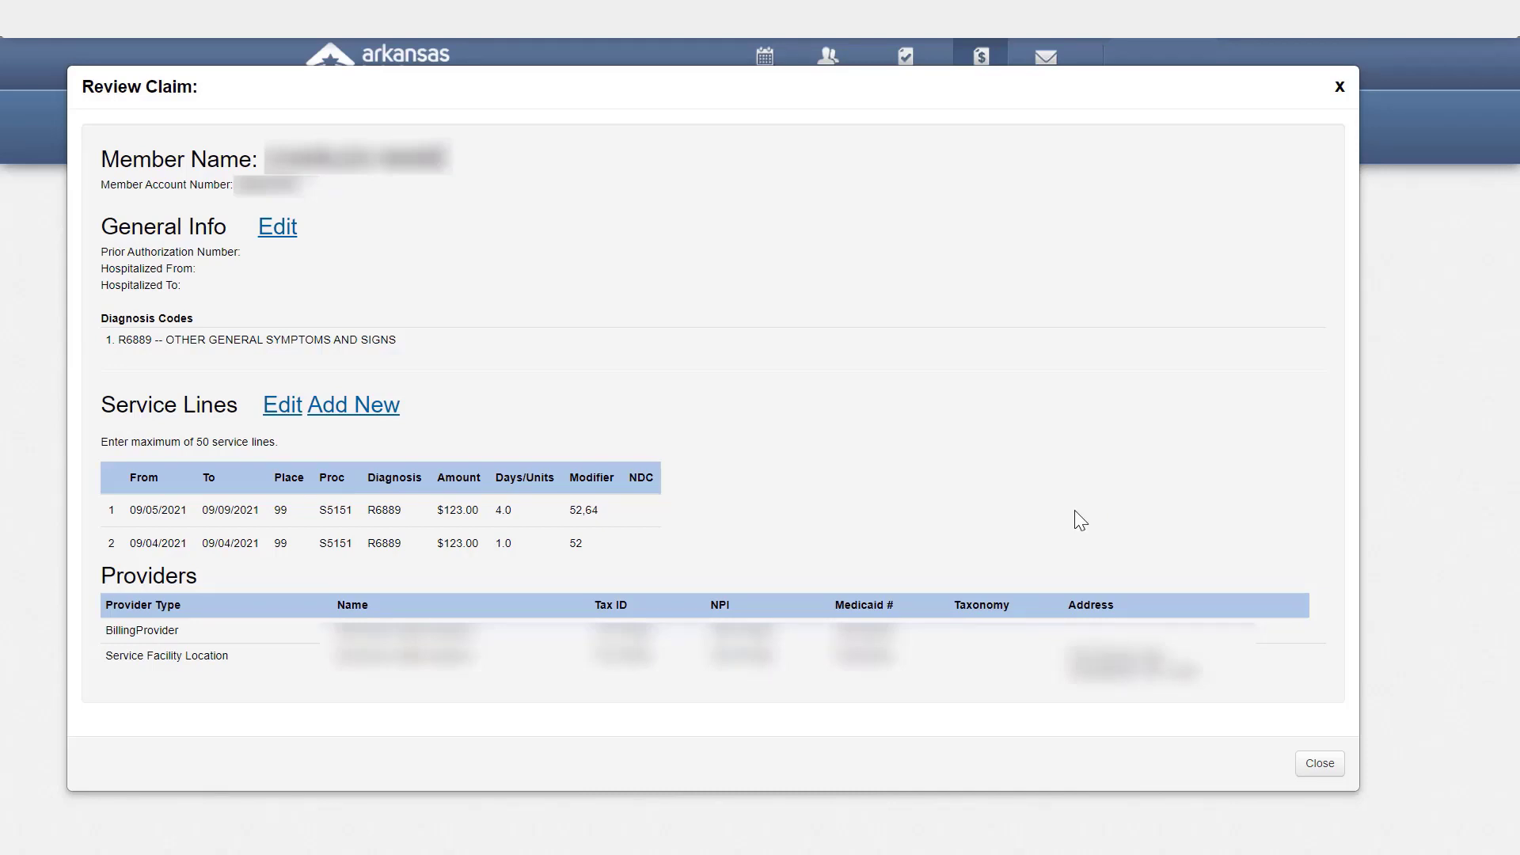
click(279, 406)
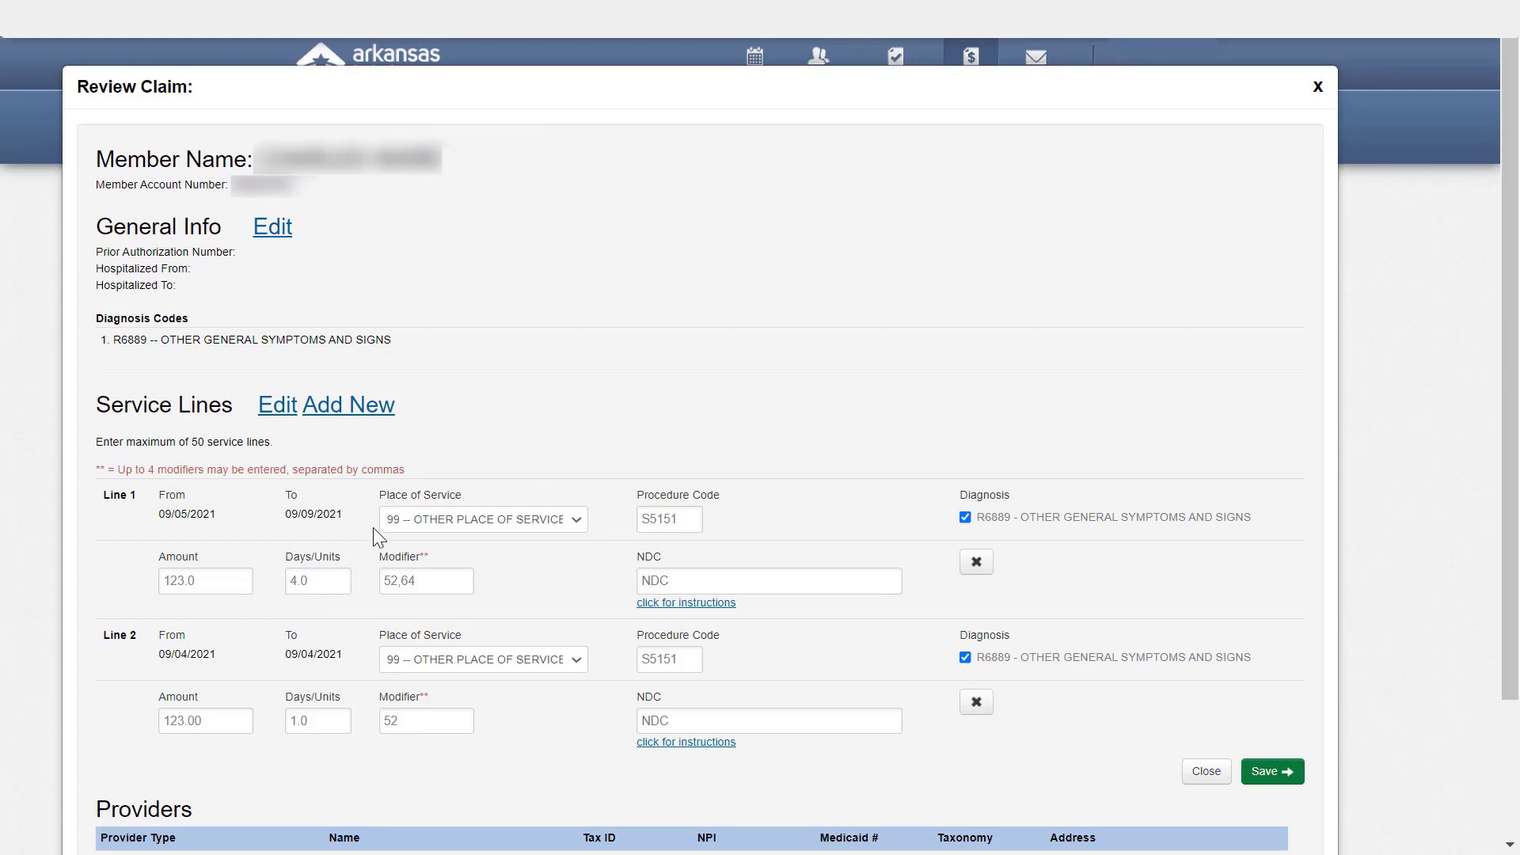
click(976, 702)
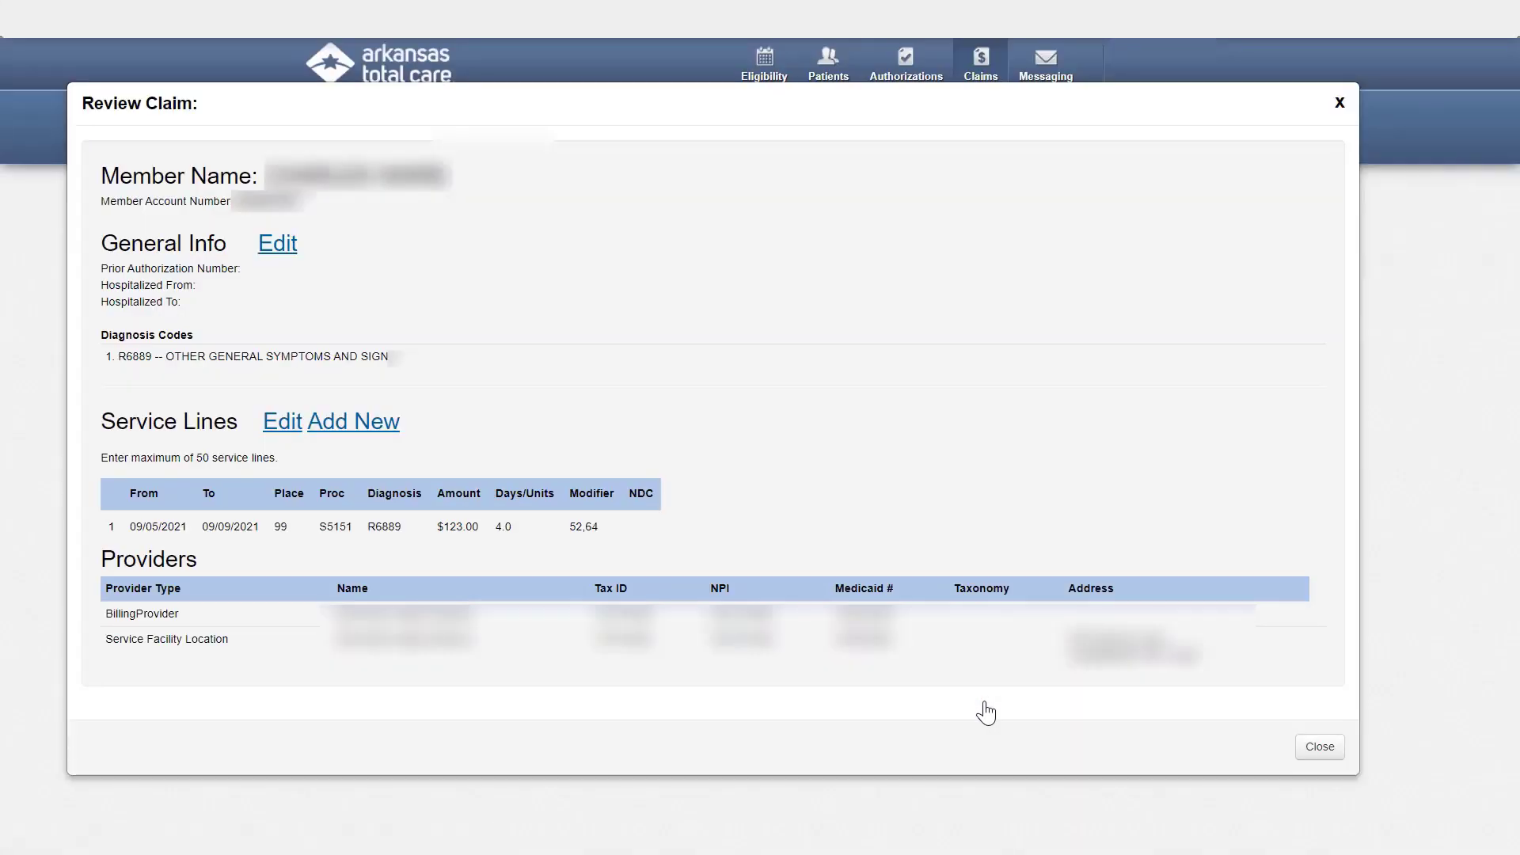
click(1314, 751)
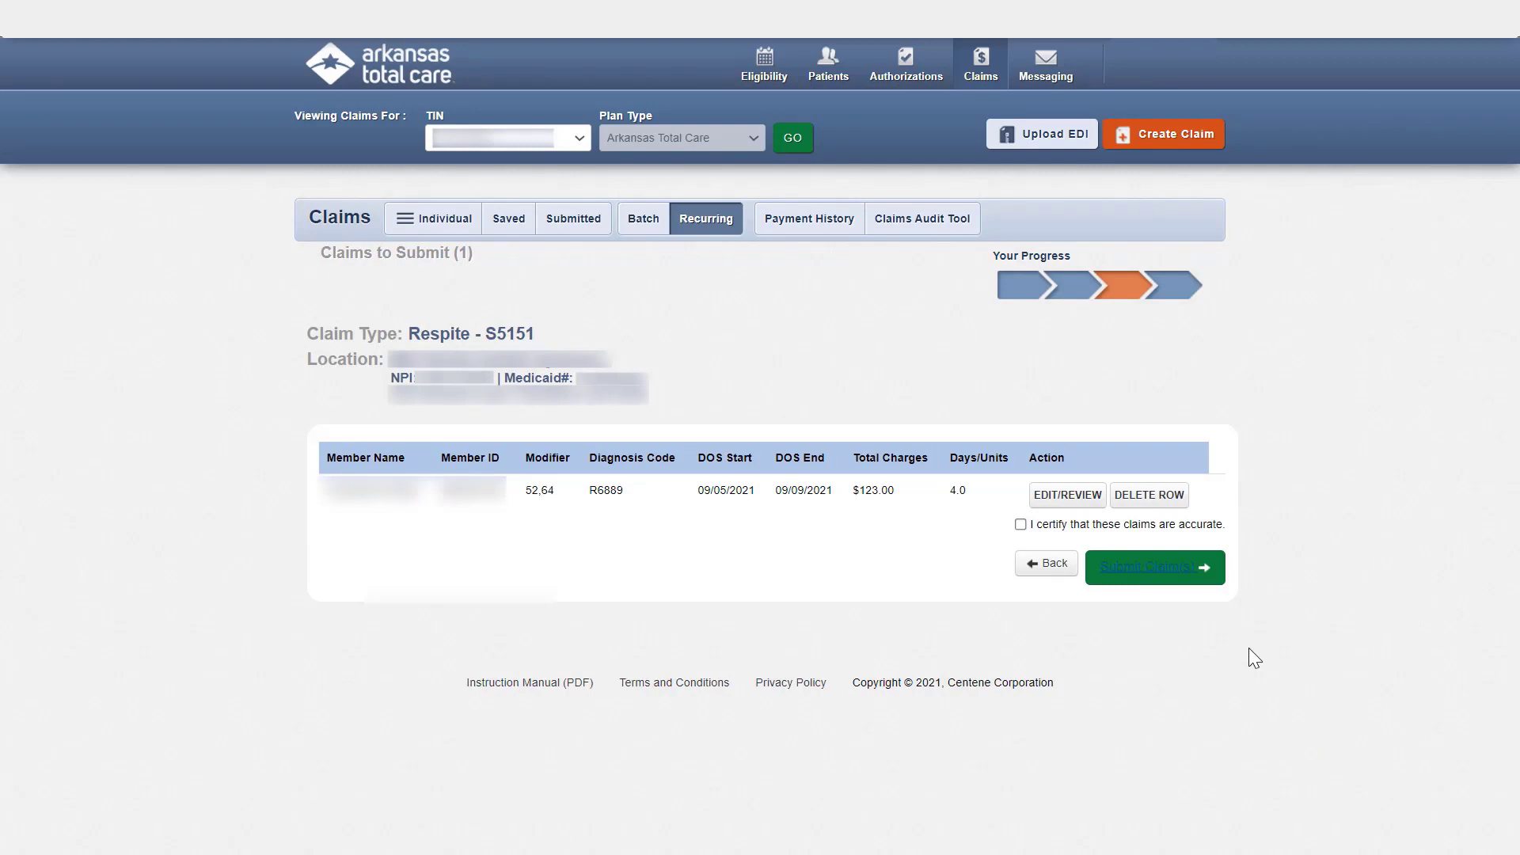
Reopen the claim review and view the form for adding a new service line without adding one
click(1047, 511)
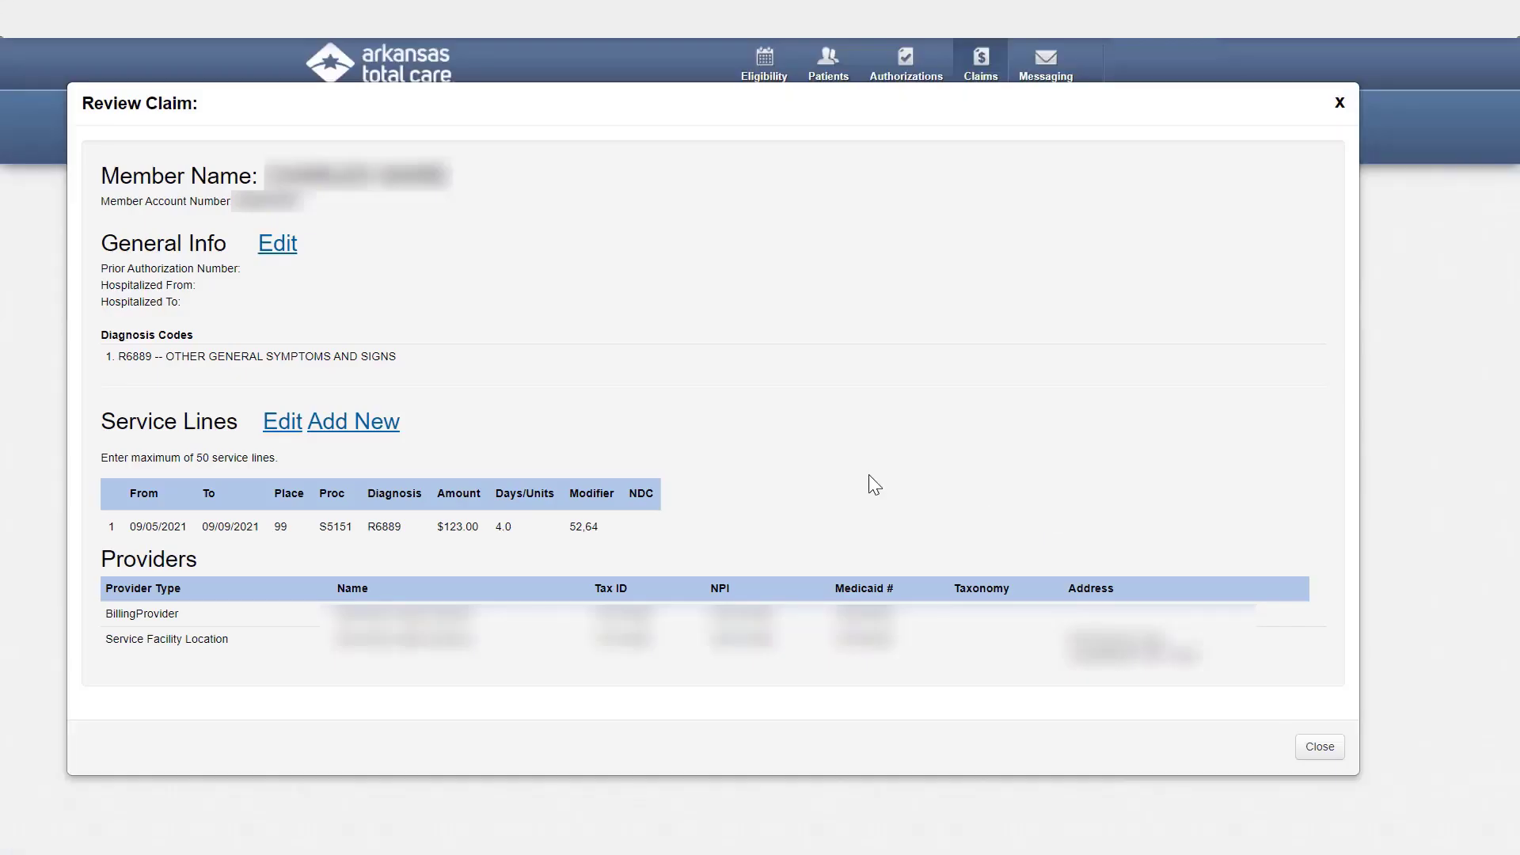
click(374, 430)
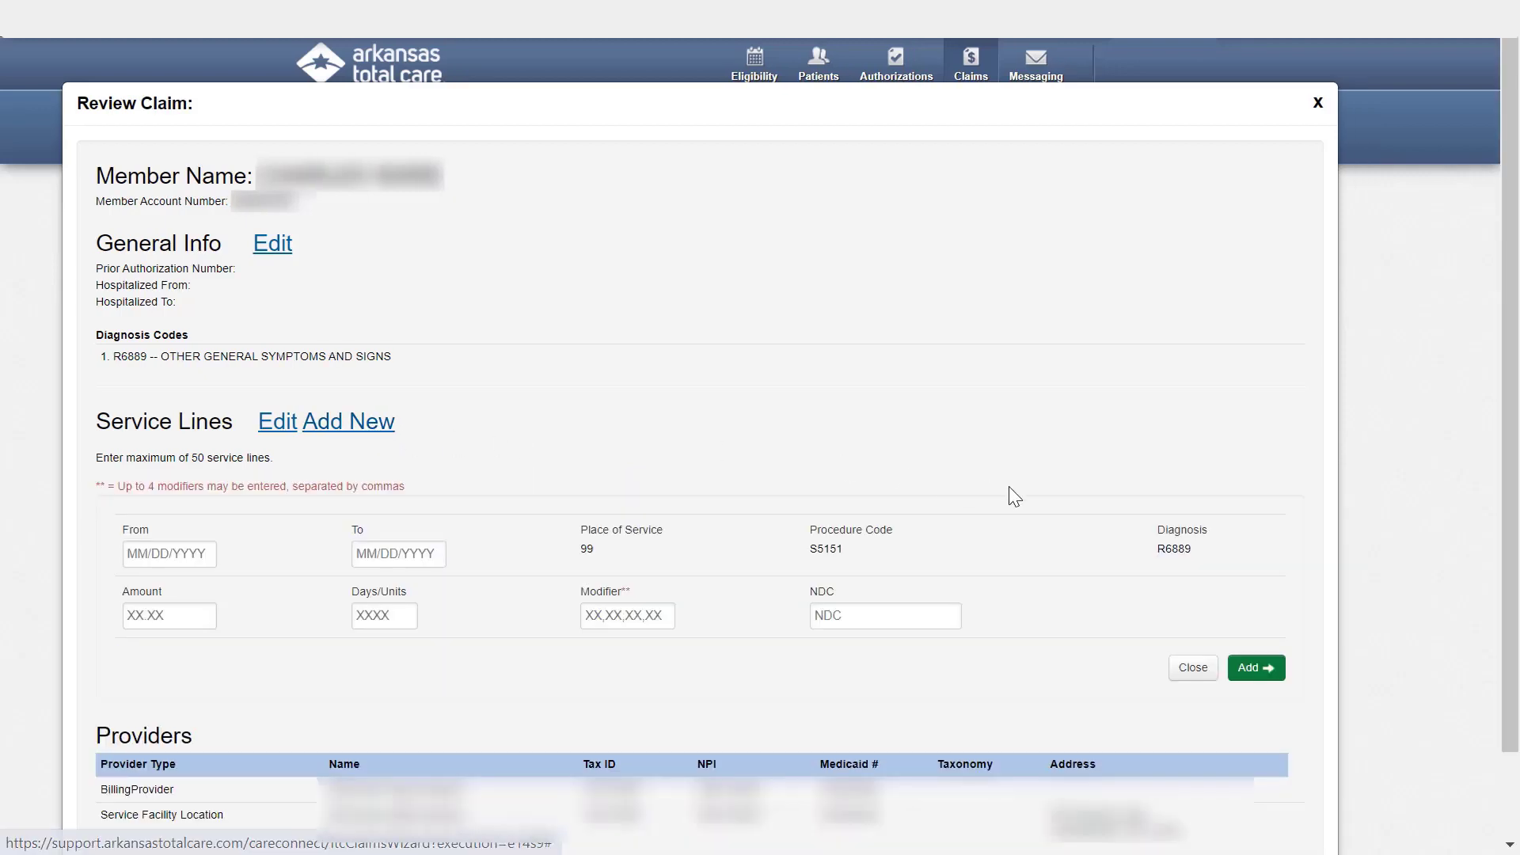
click(1192, 672)
Open the claim's remaining service line for editing, save it and leave the claim review
click(275, 422)
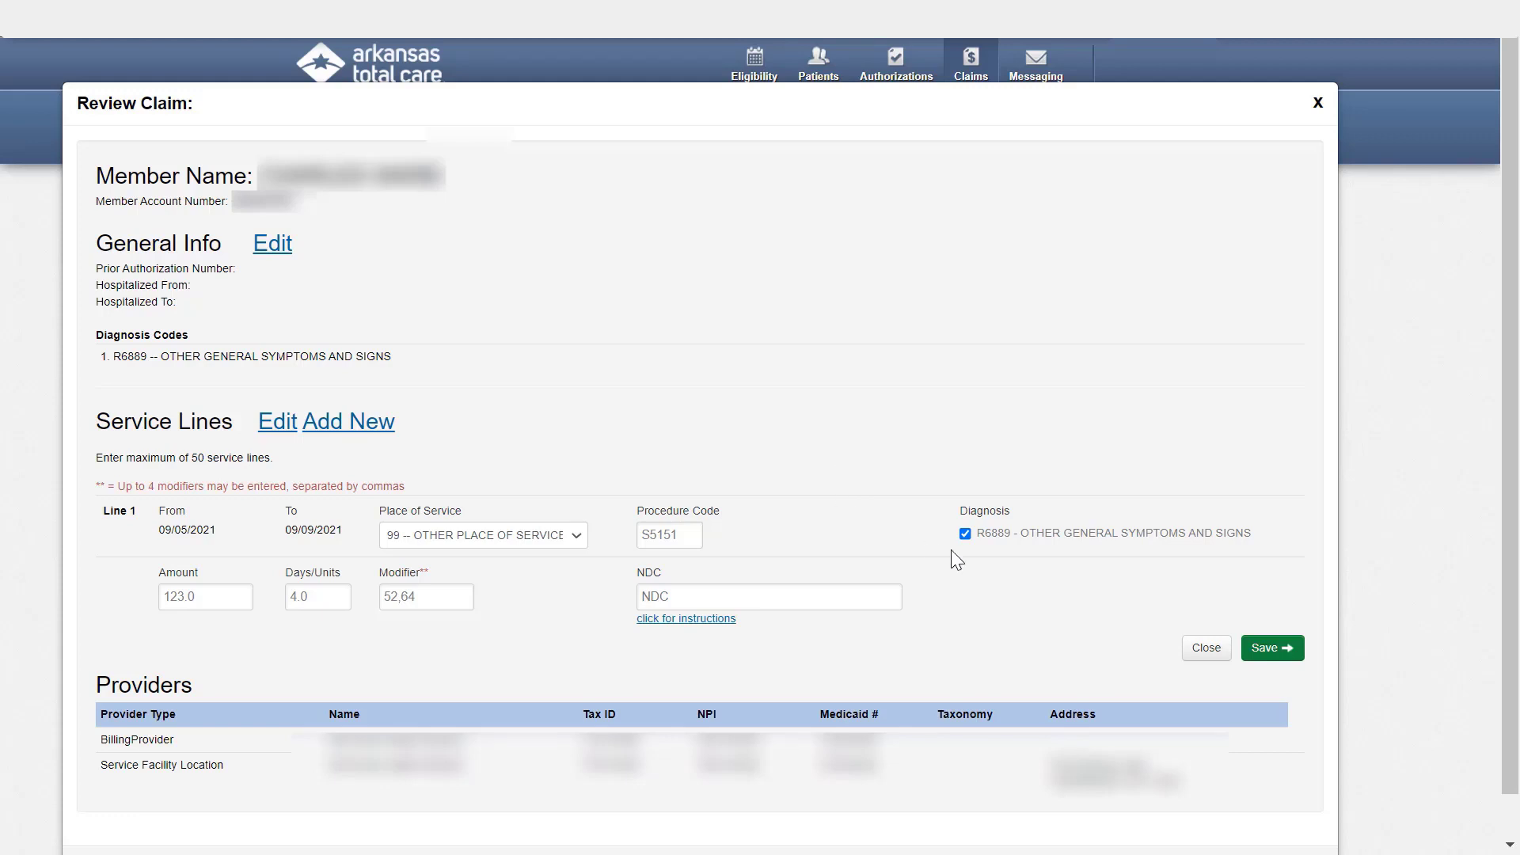
click(1272, 661)
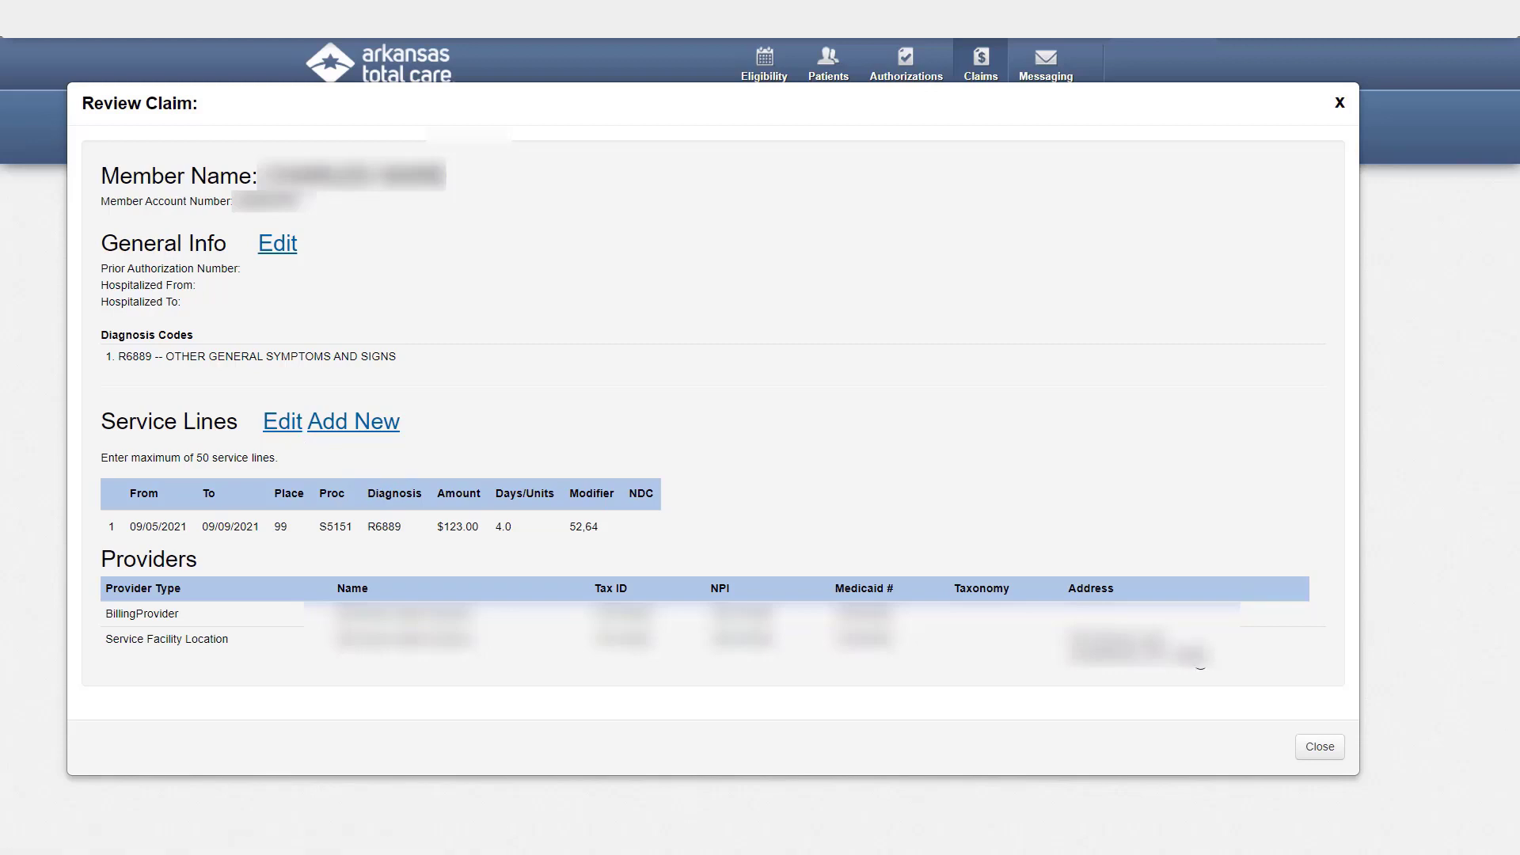
click(1320, 747)
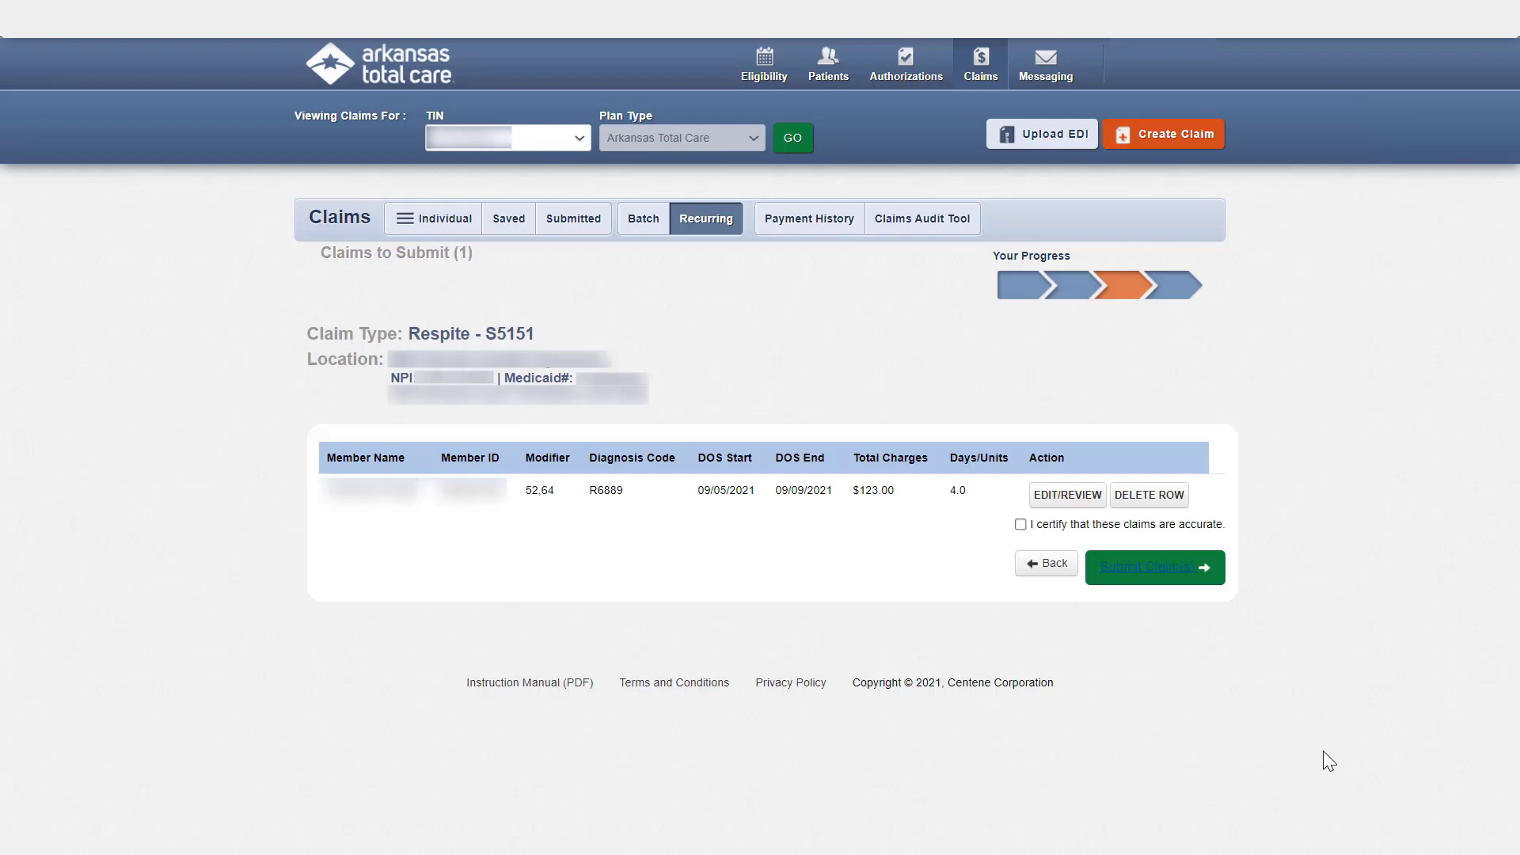
Certify that the claims to submit are accurate
click(1020, 525)
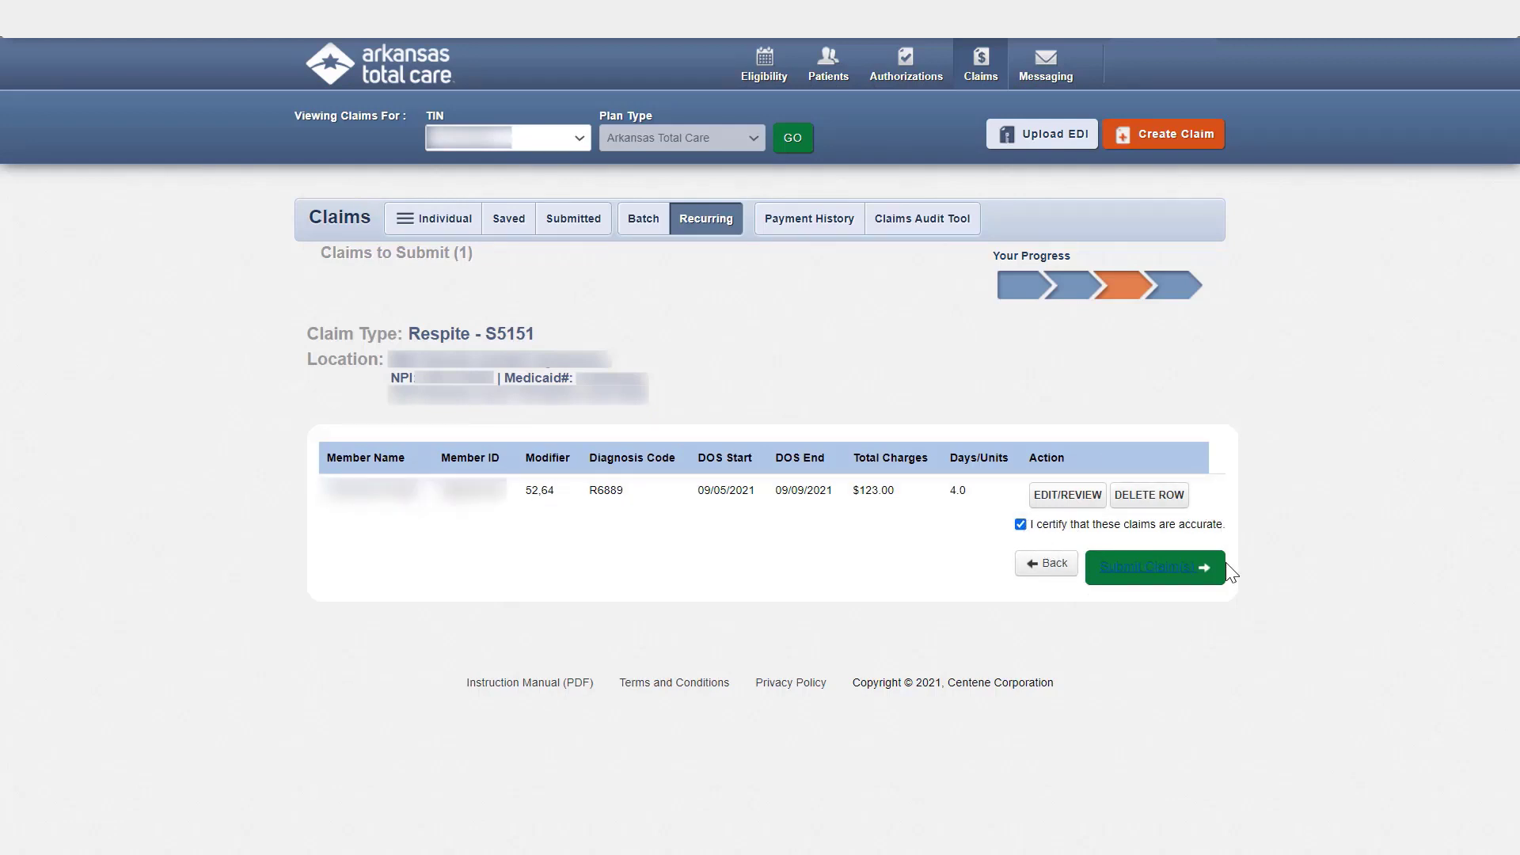